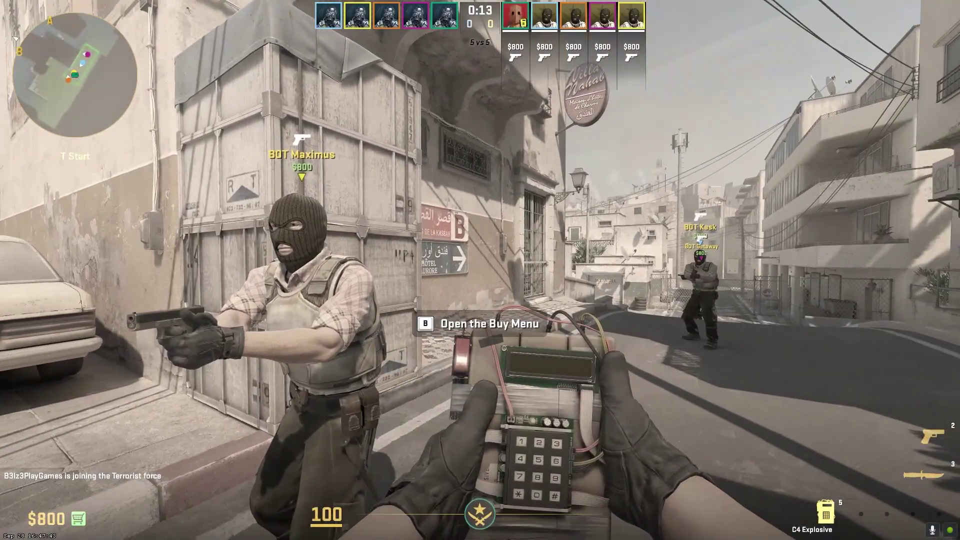
Step: Buy a P250 pistol and a Flashbang for the round
click(480, 270)
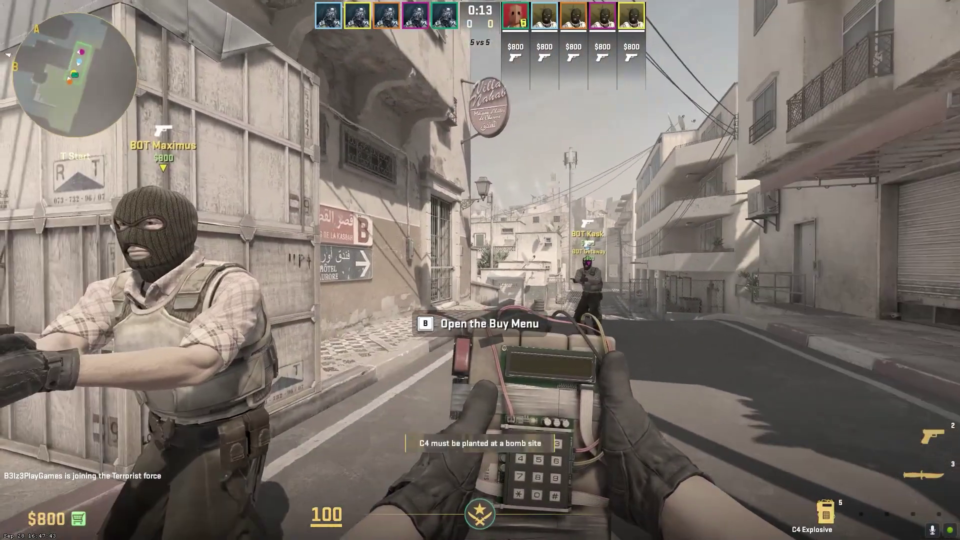
key(b)
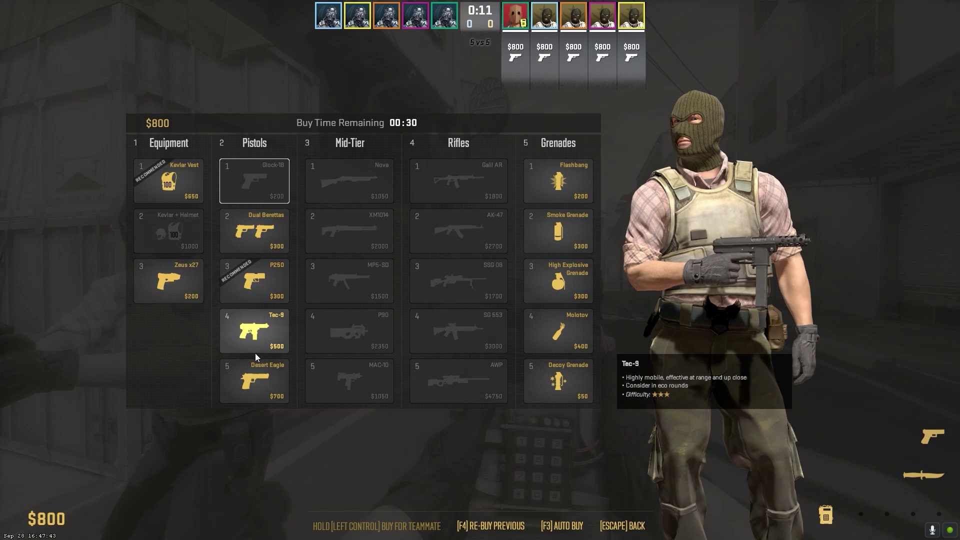
click(253, 286)
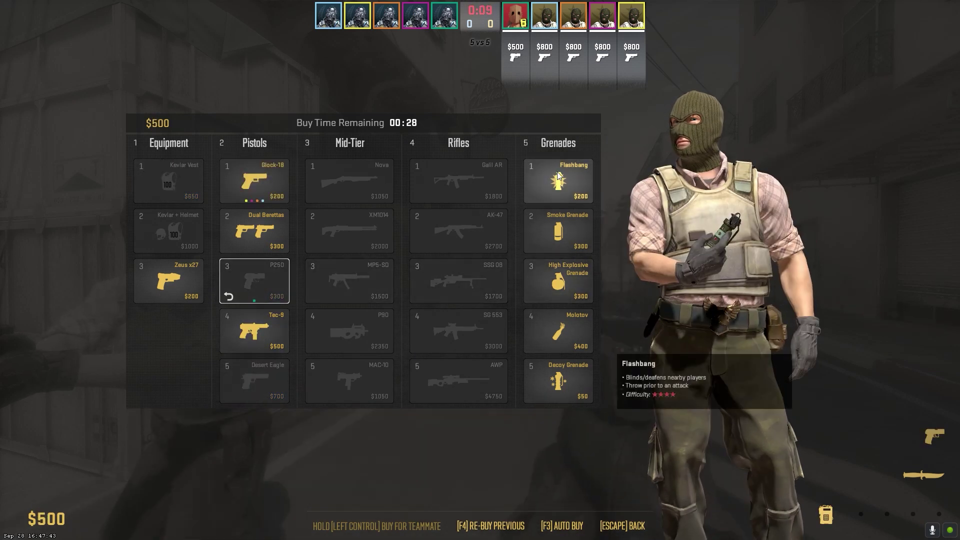
key(Escape)
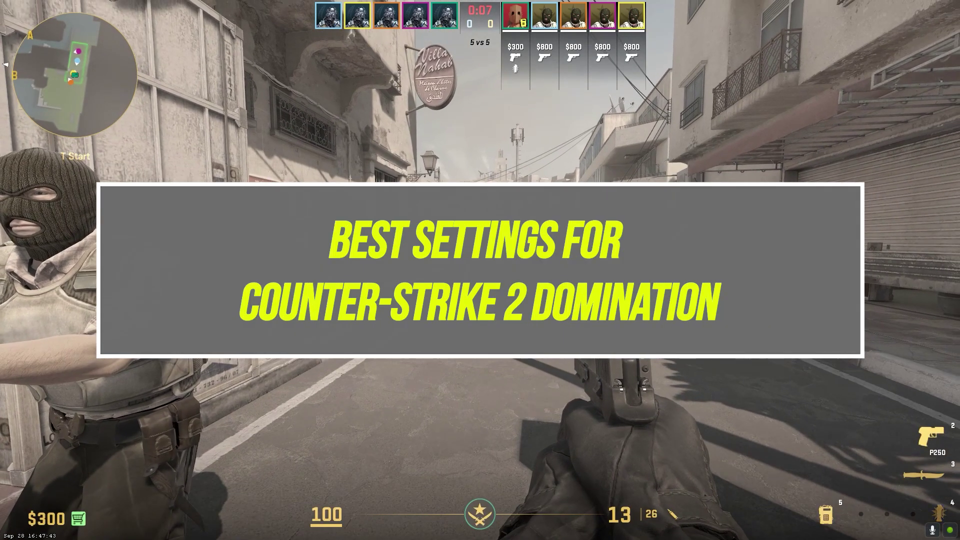
key(4)
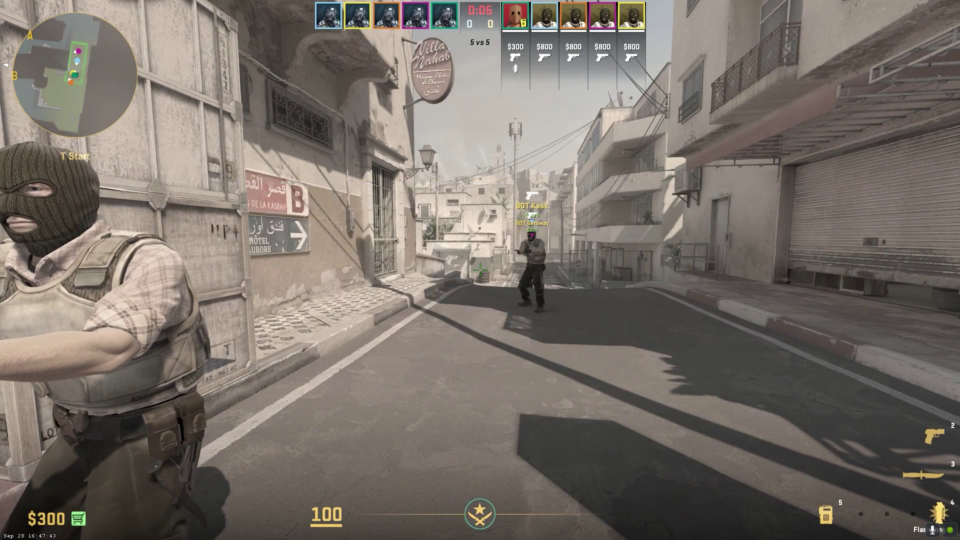
key(3)
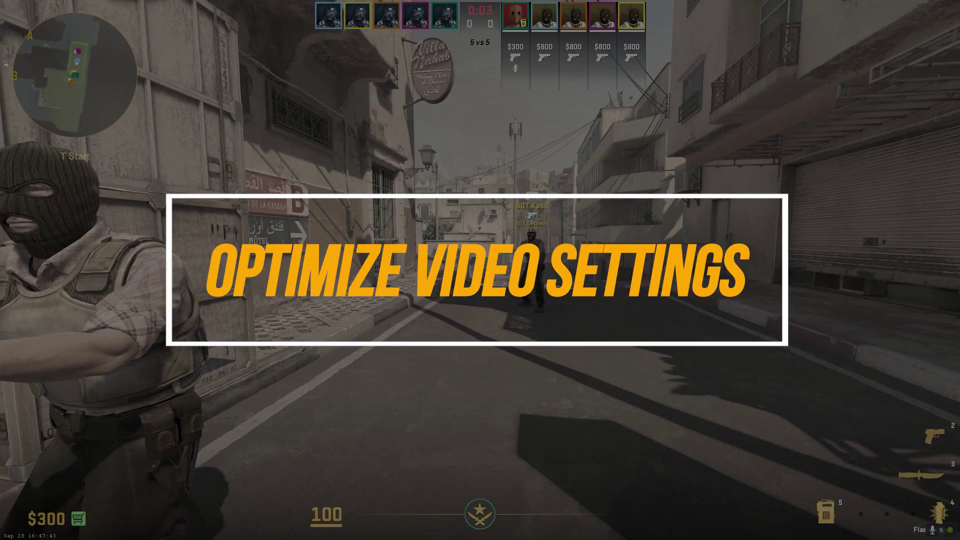
key(3)
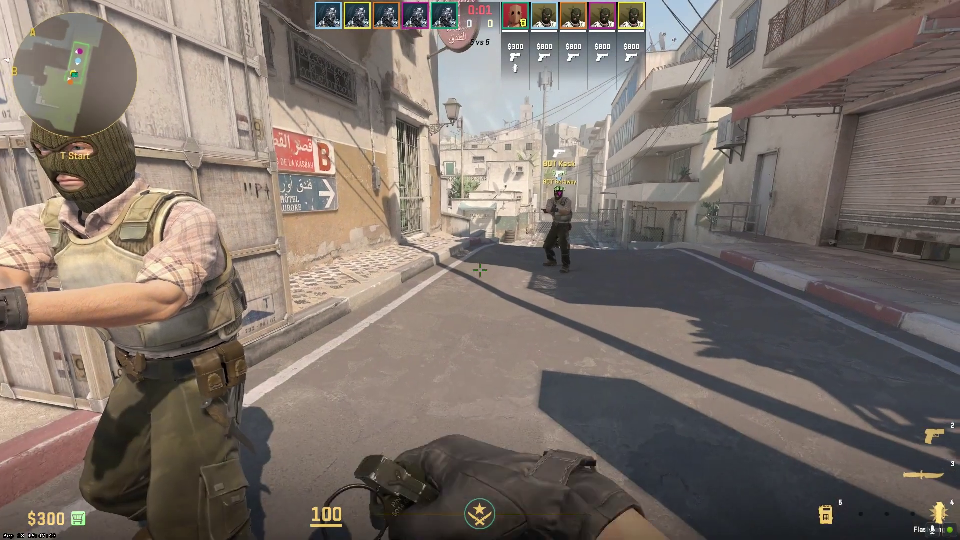
key(2)
key(5)
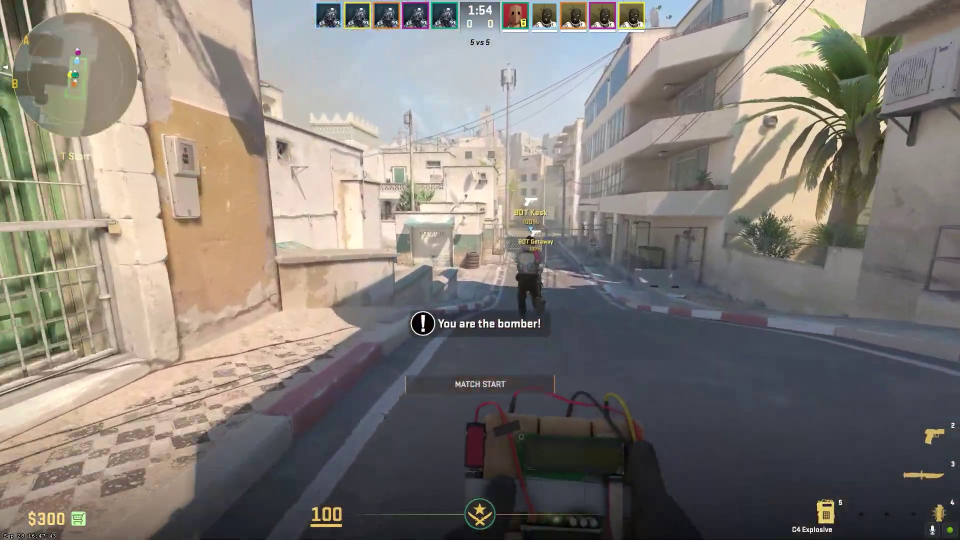
Step: Equip the P250 and advance from T Start to the Outside Long area
key(2)
key(w)
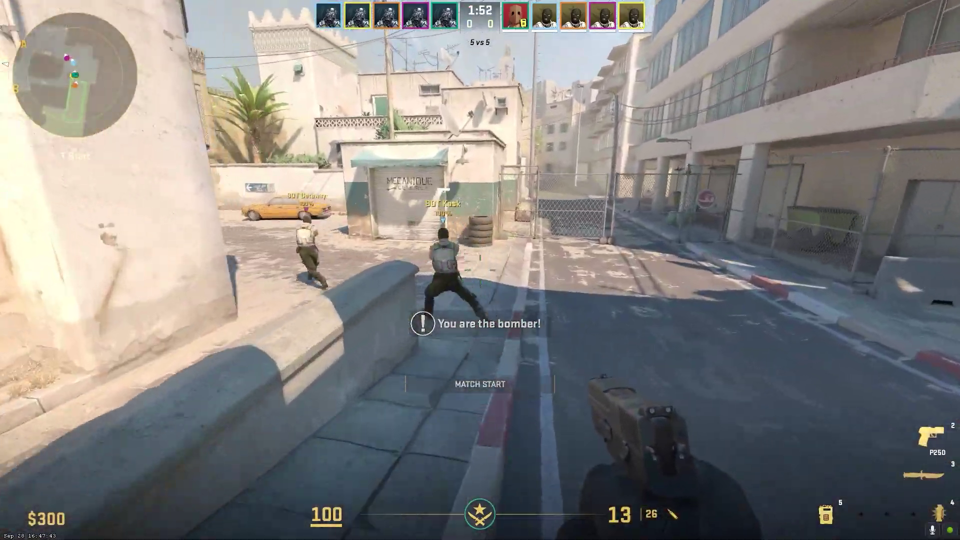
key(w)
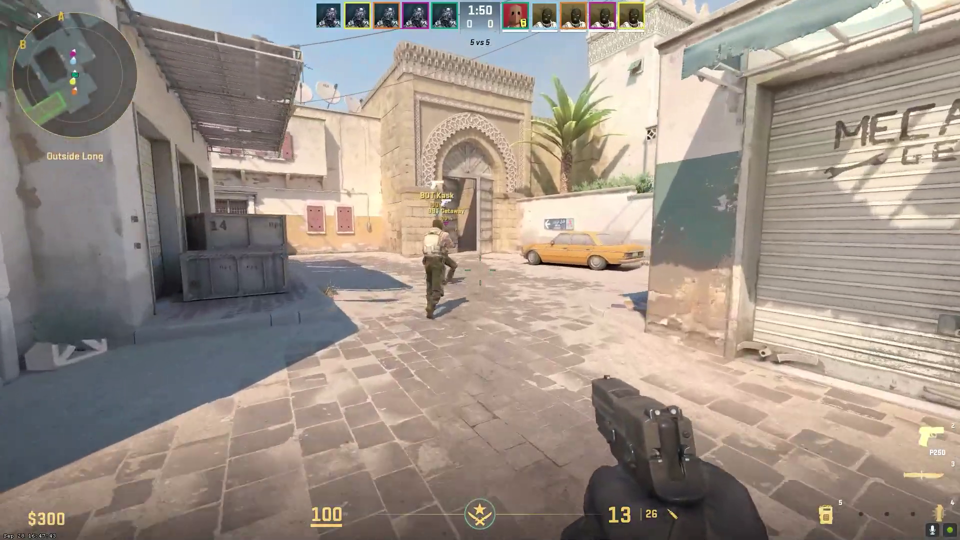
key(w)
Step: Set the display mode to Fullscreen in the game's video settings
key(Escape)
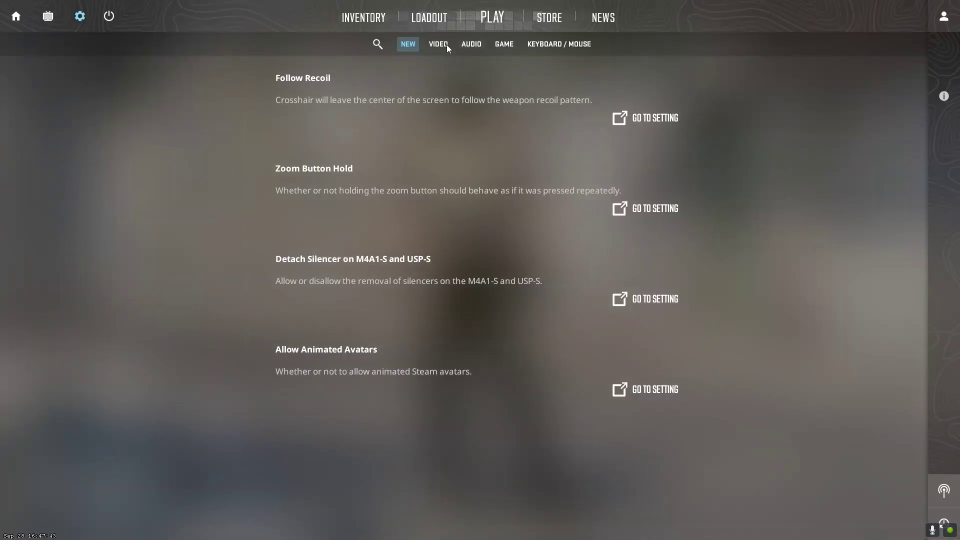
click(445, 44)
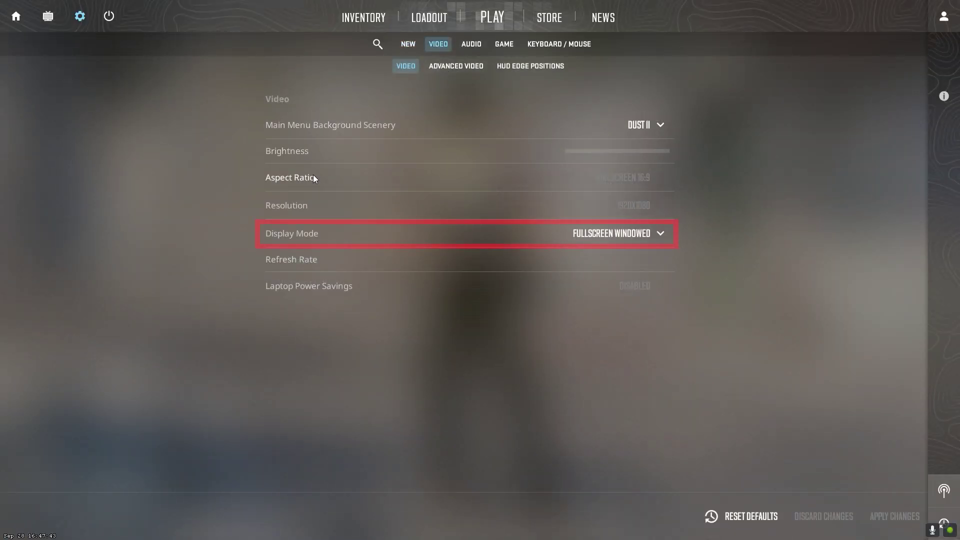
click(632, 233)
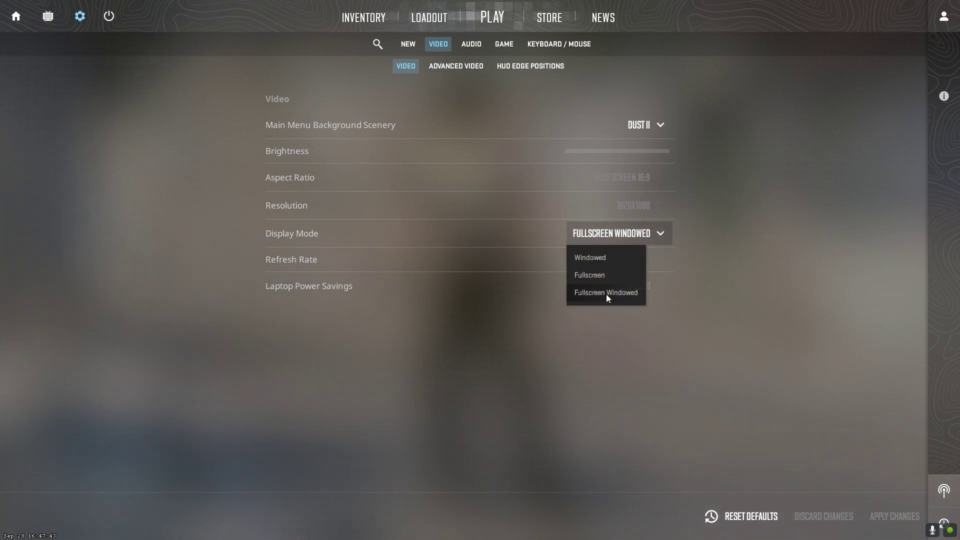
click(602, 276)
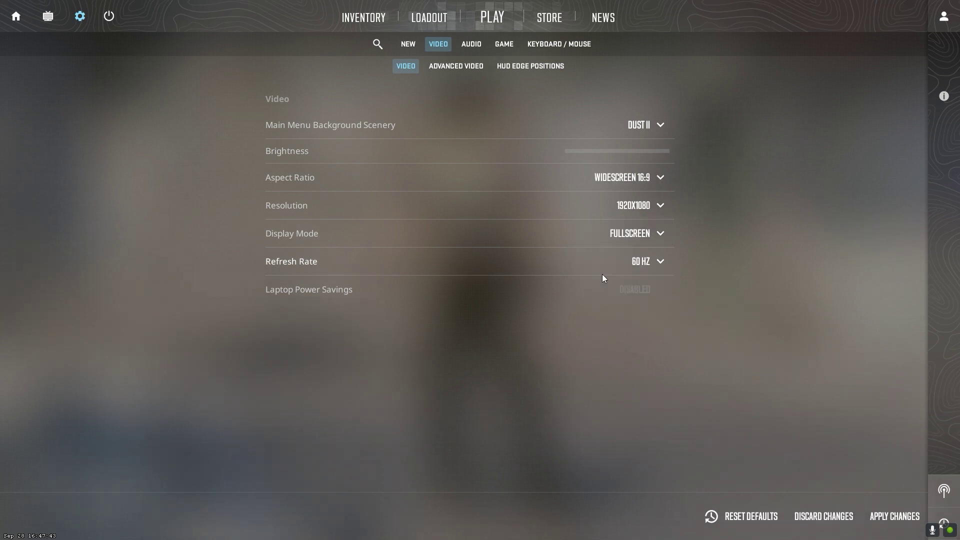
click(645, 238)
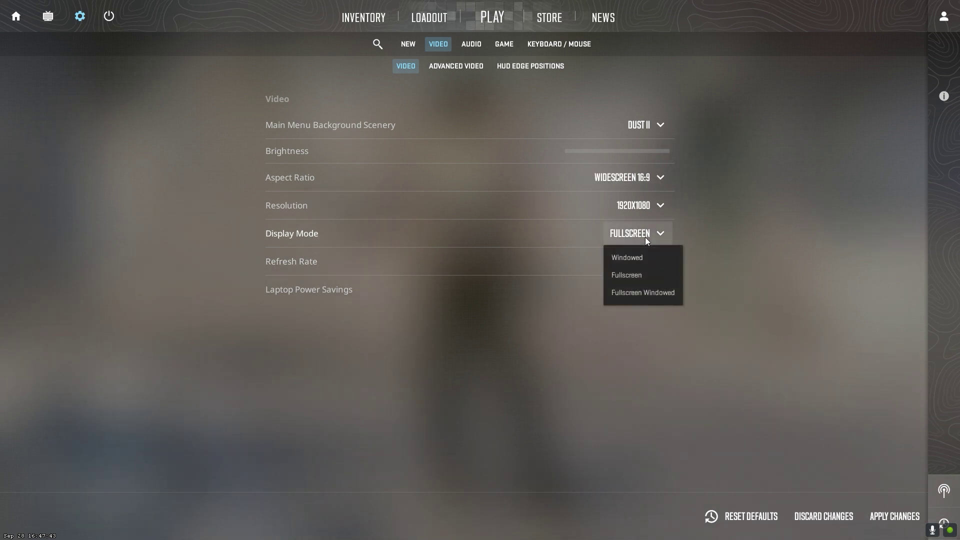
click(645, 237)
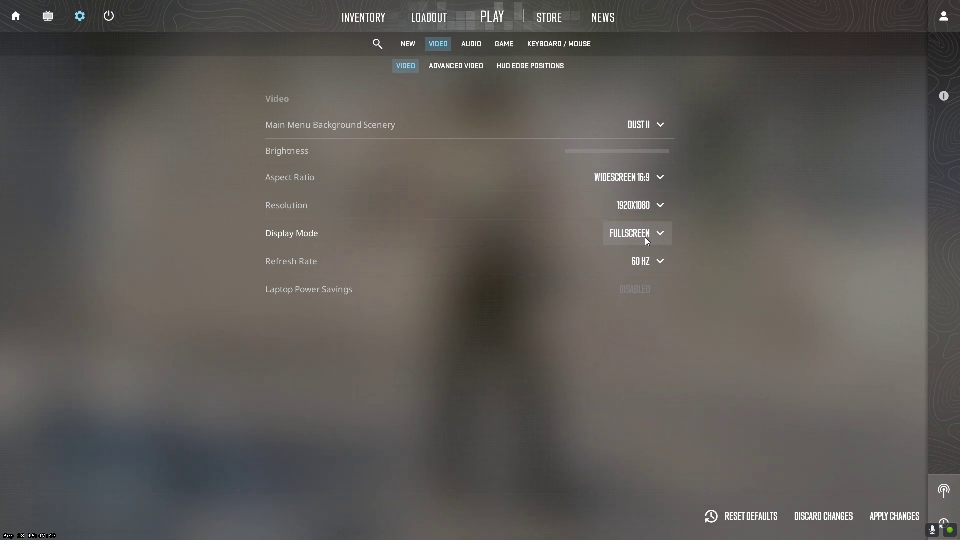
Step: Try the 1280x720 resolution and apply the video changes
click(655, 206)
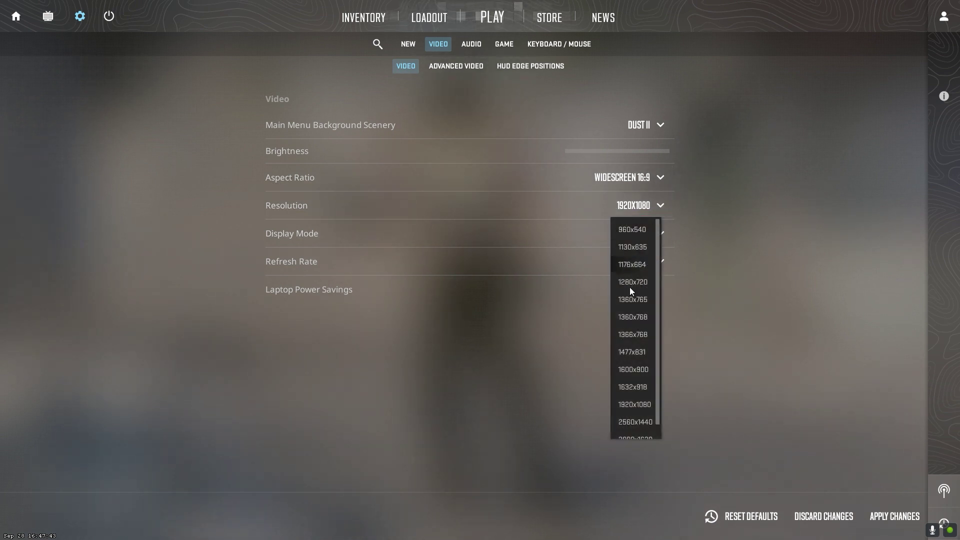
click(635, 412)
click(655, 206)
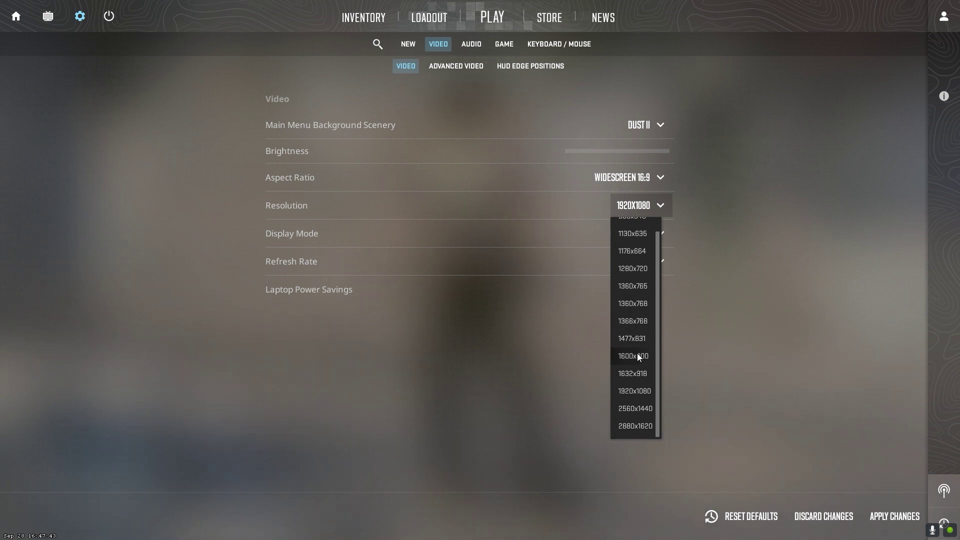
click(633, 275)
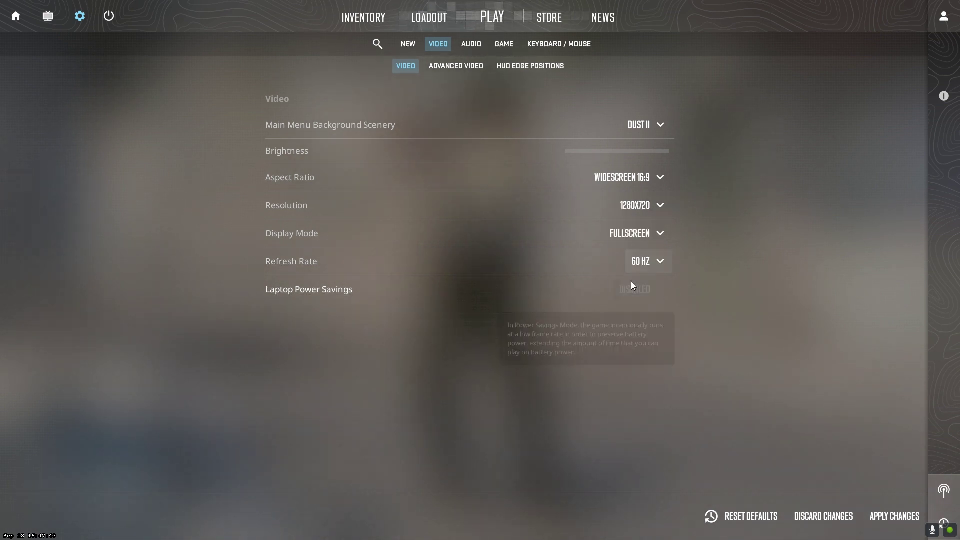
click(901, 517)
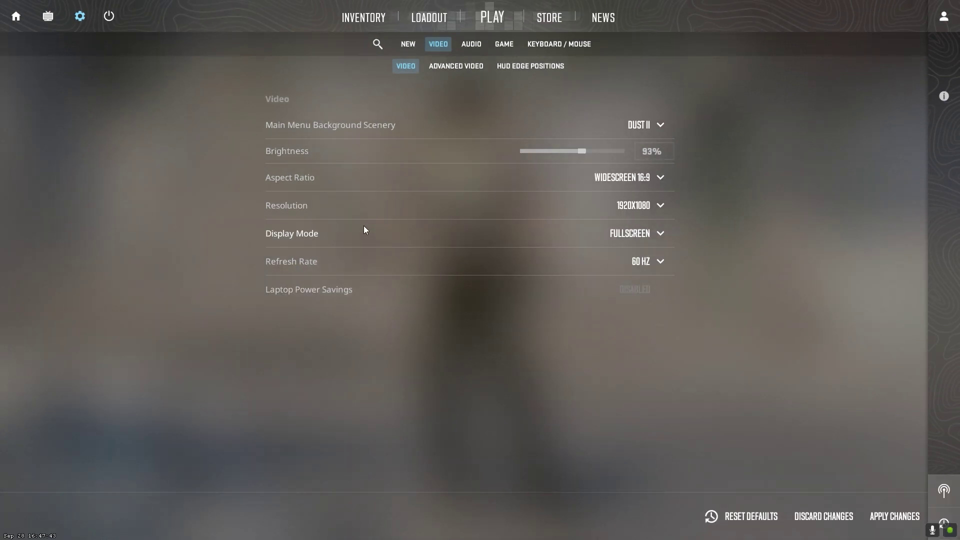
Step: Set the Multisampling Anti-Aliasing Mode to None in the advanced video settings
click(448, 67)
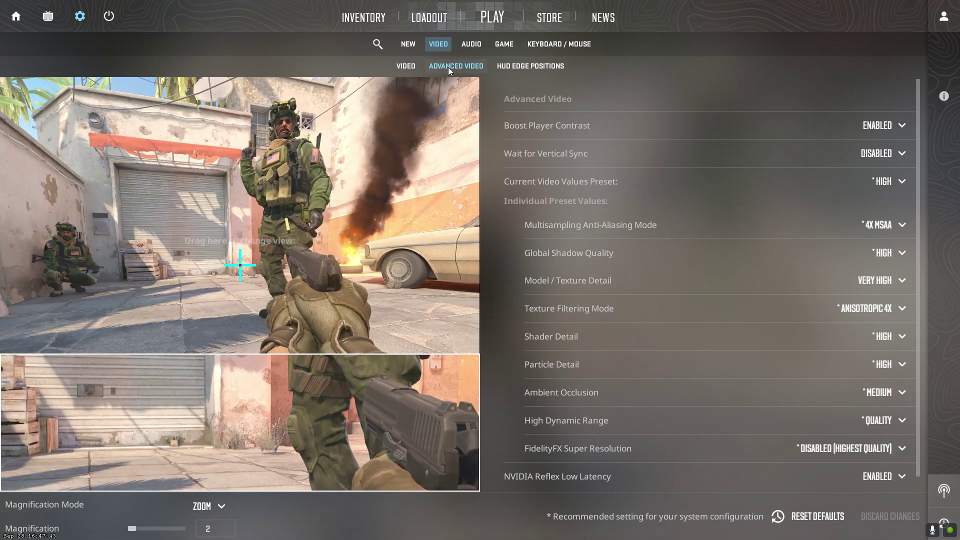
click(902, 226)
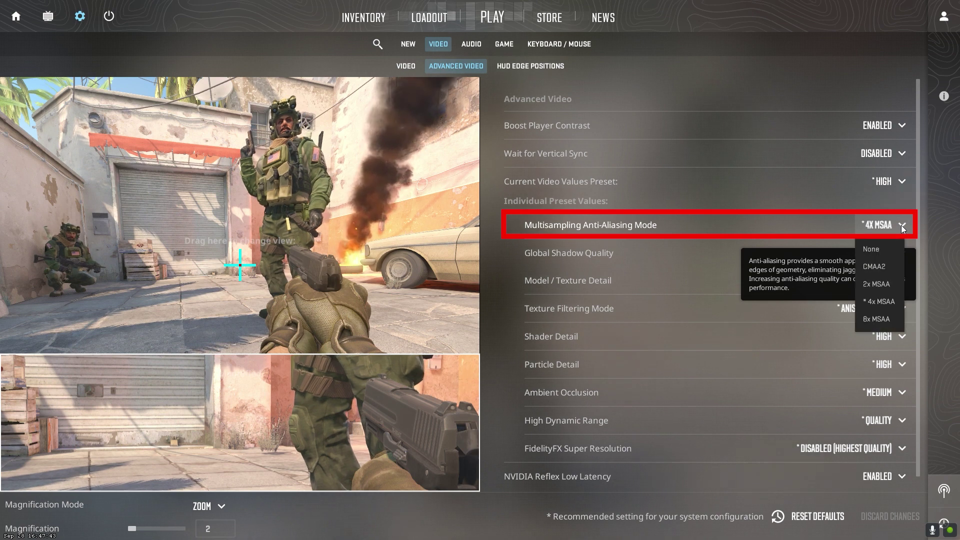
click(881, 248)
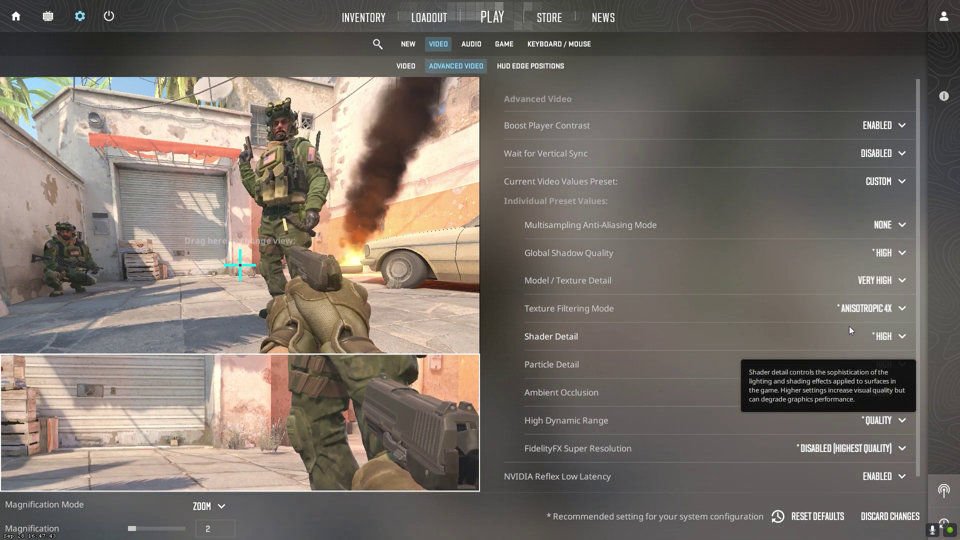
Step: Set Model / Texture Detail to Low and Ambient Occlusion to Disabled
click(895, 282)
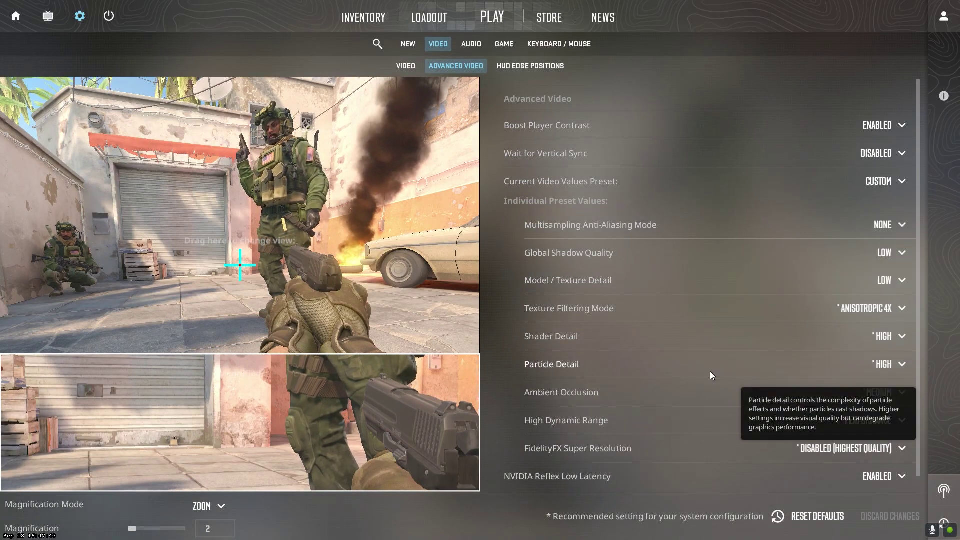
click(883, 395)
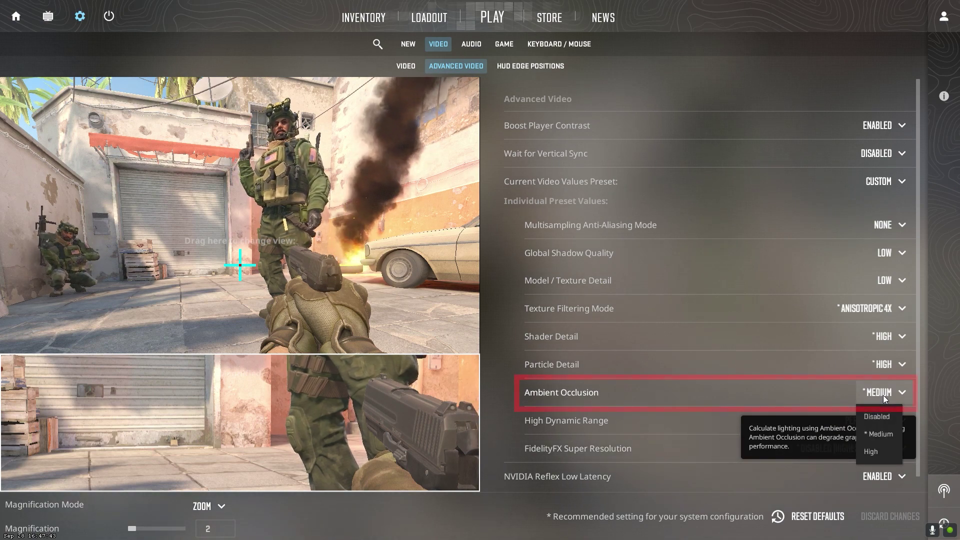
click(880, 418)
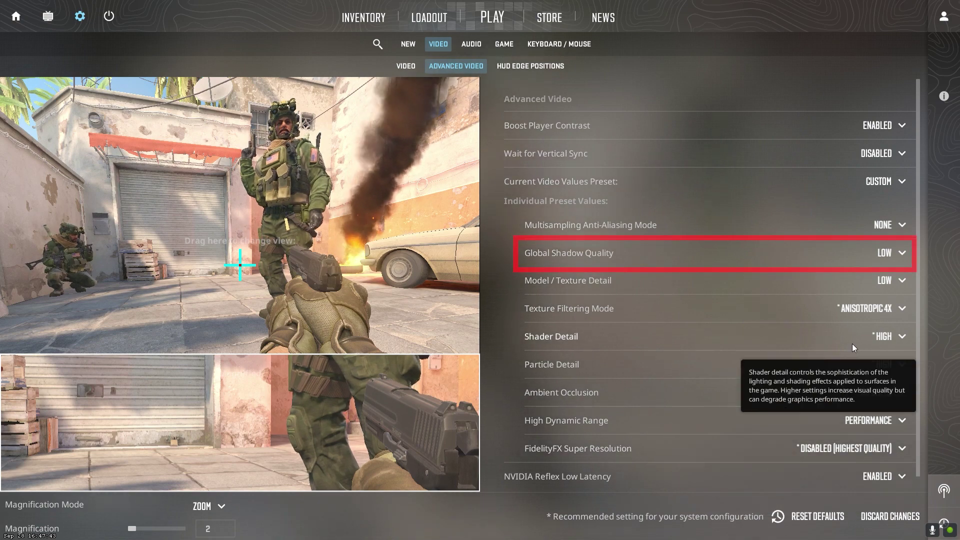
Step: Set Global Shadow Quality to Low and High Dynamic Range to Performance
click(902, 250)
click(898, 274)
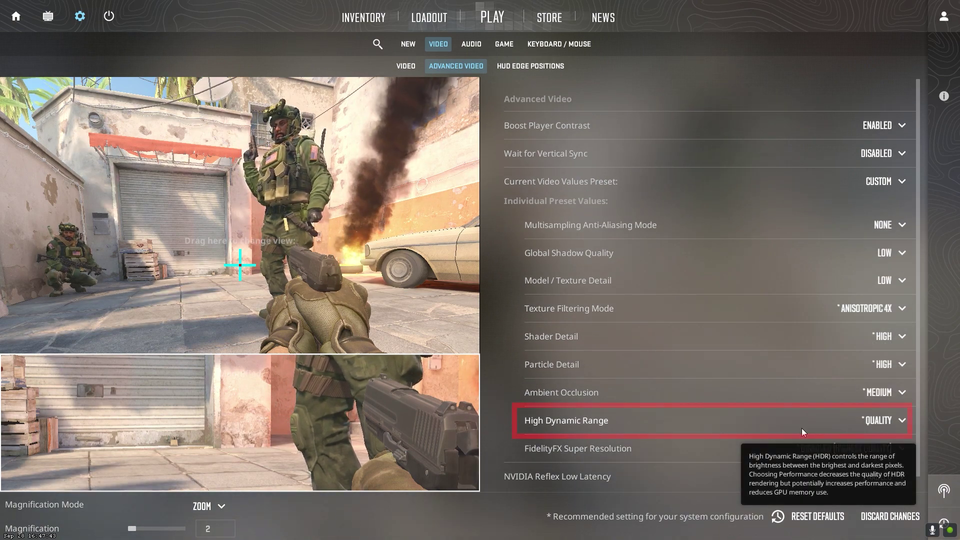
click(876, 419)
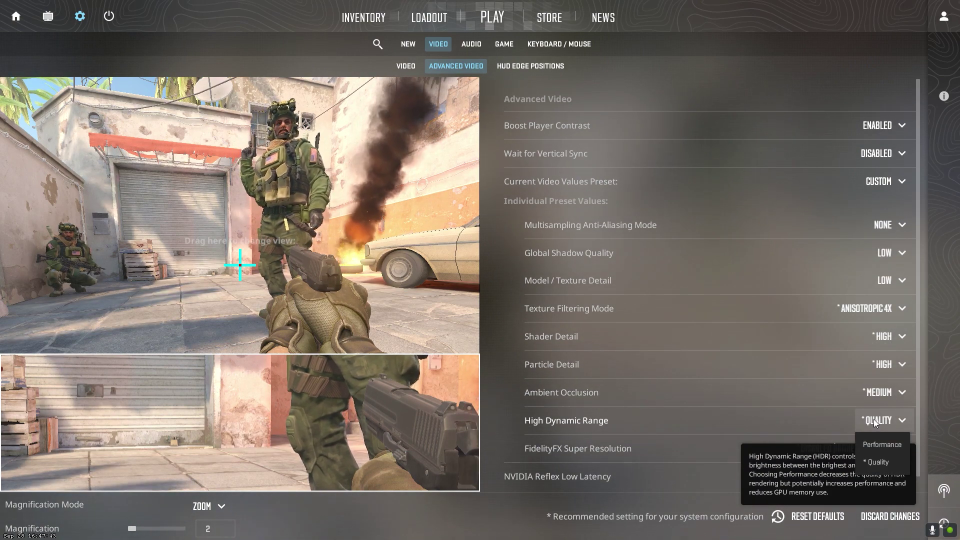
click(883, 444)
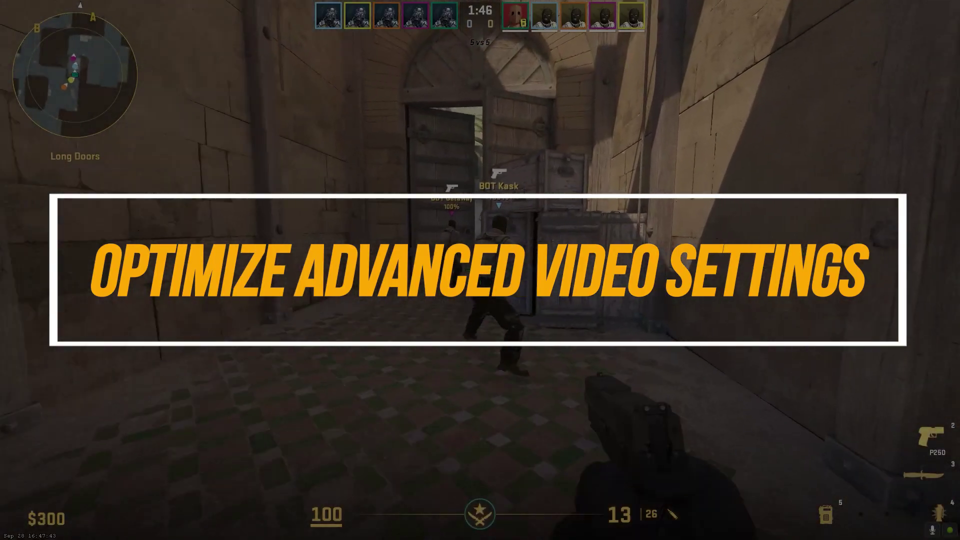
Step: Return to the match and advance through Long Doors while switching between the knife, C4 and P250
key(w)
key(3)
key(5)
key(3)
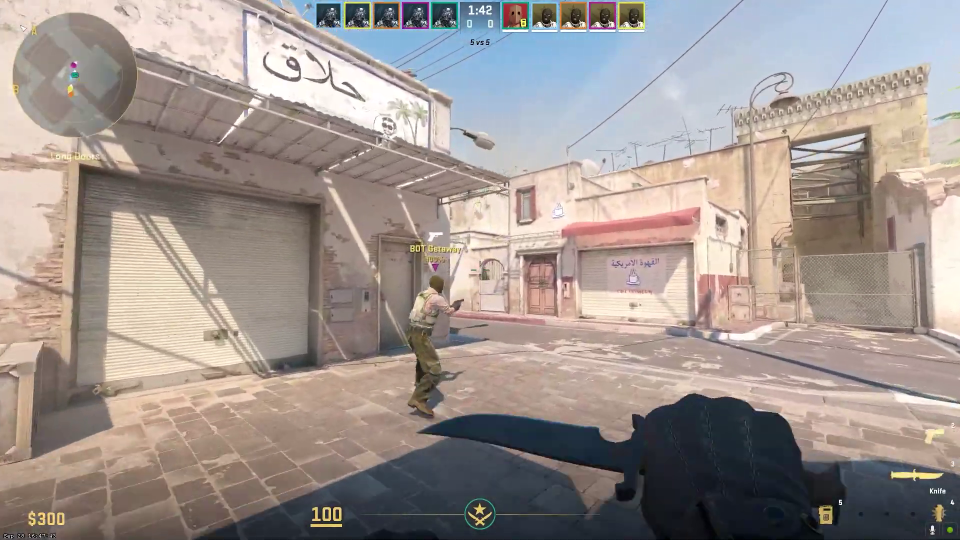
key(2)
Step: Reopen the advanced video settings and set Wait for Vertical Sync to Disabled
key(Escape)
click(447, 66)
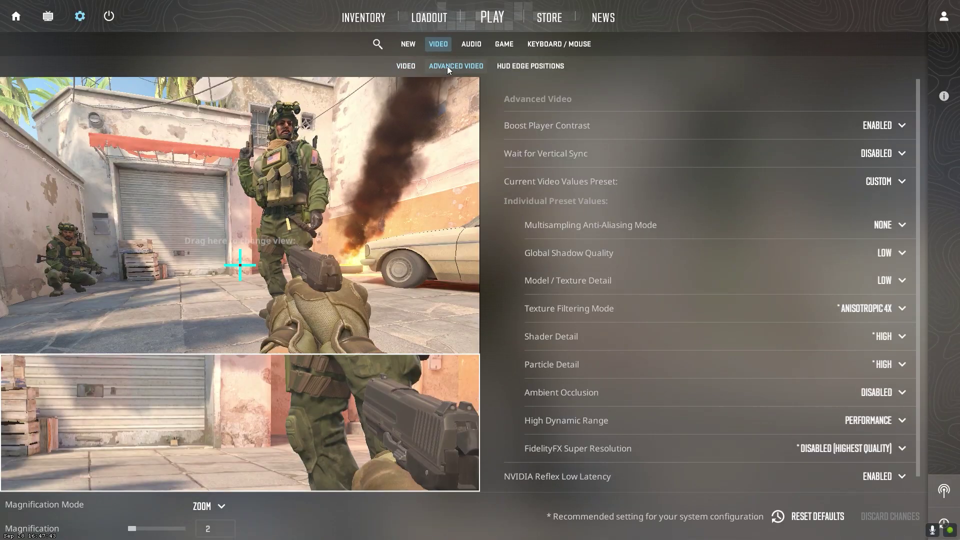
mouse_move(600, 154)
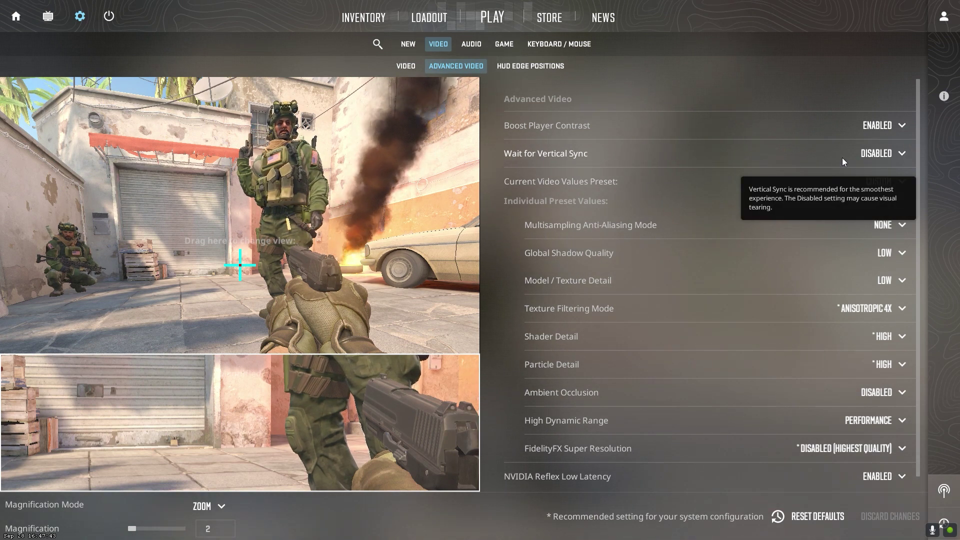
click(900, 155)
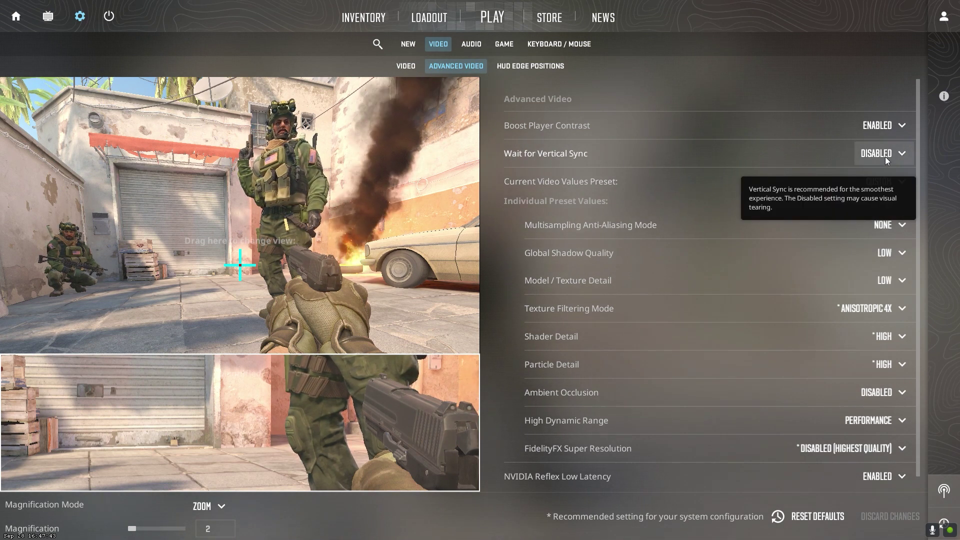
click(876, 178)
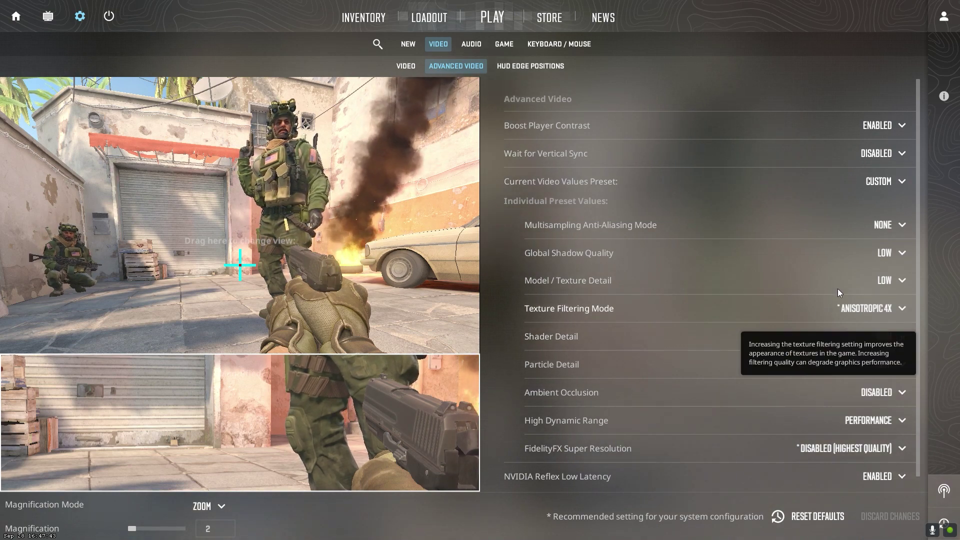
Step: Set Shader Detail to Low in the advanced video settings
scroll(727, 327, down, 1)
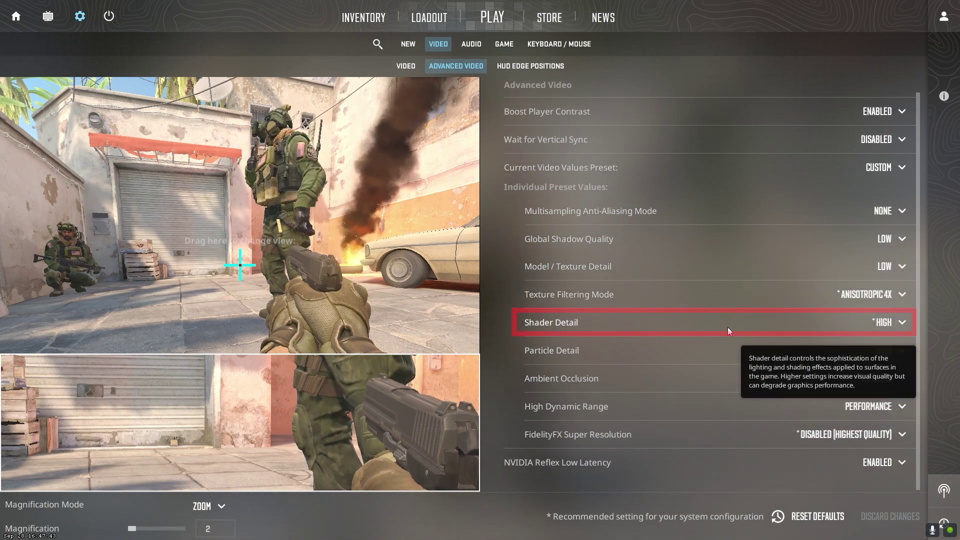
click(882, 322)
click(891, 347)
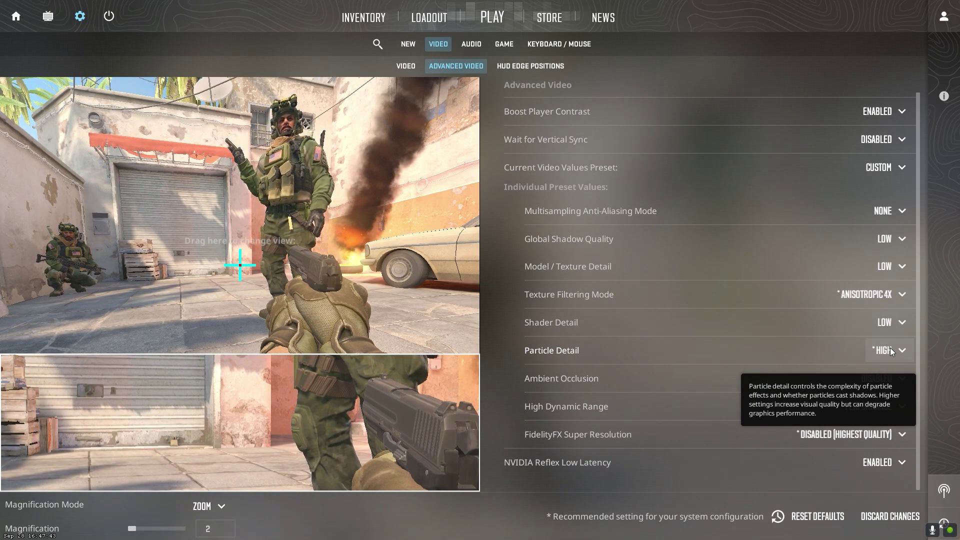
Step: Set Particle Detail to Low and NVIDIA Reflex Low Latency to Disabled
click(881, 350)
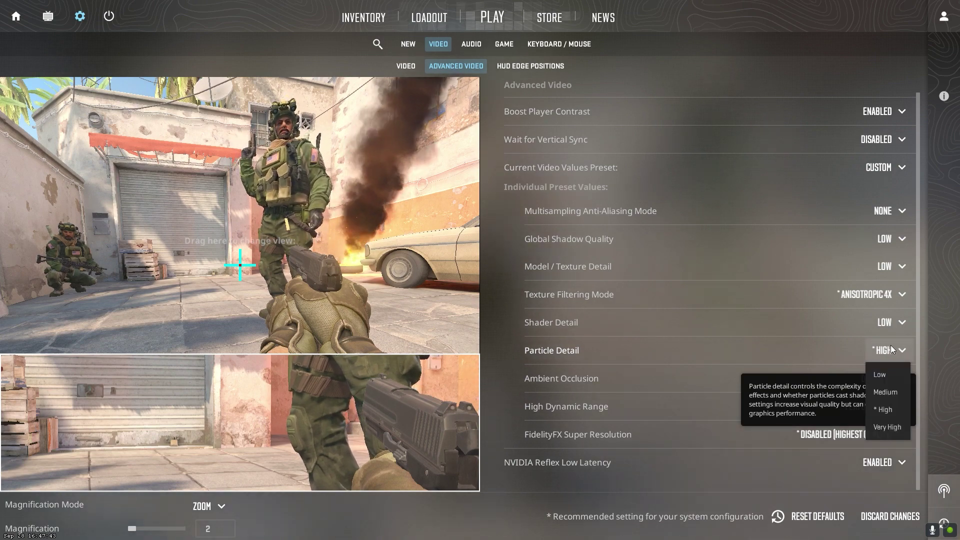
click(880, 374)
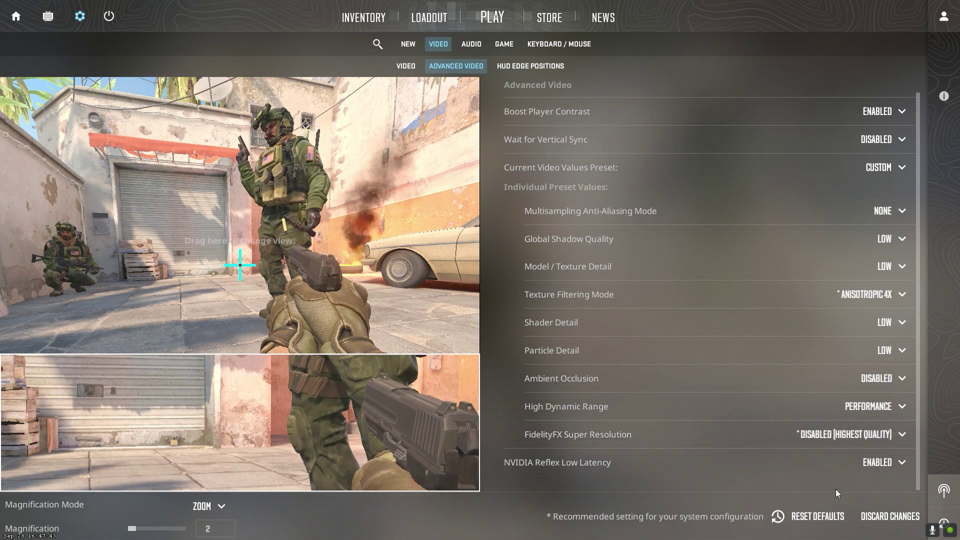
click(885, 463)
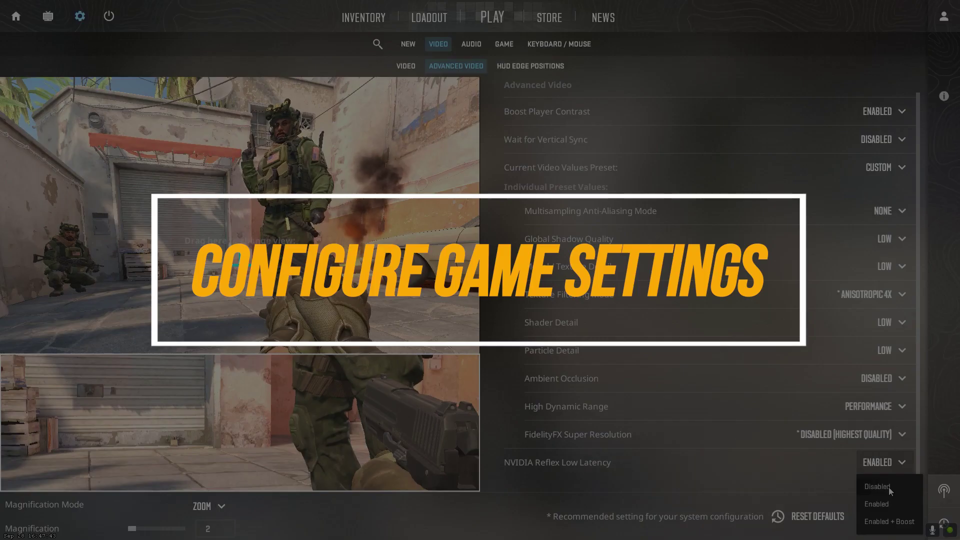
click(880, 487)
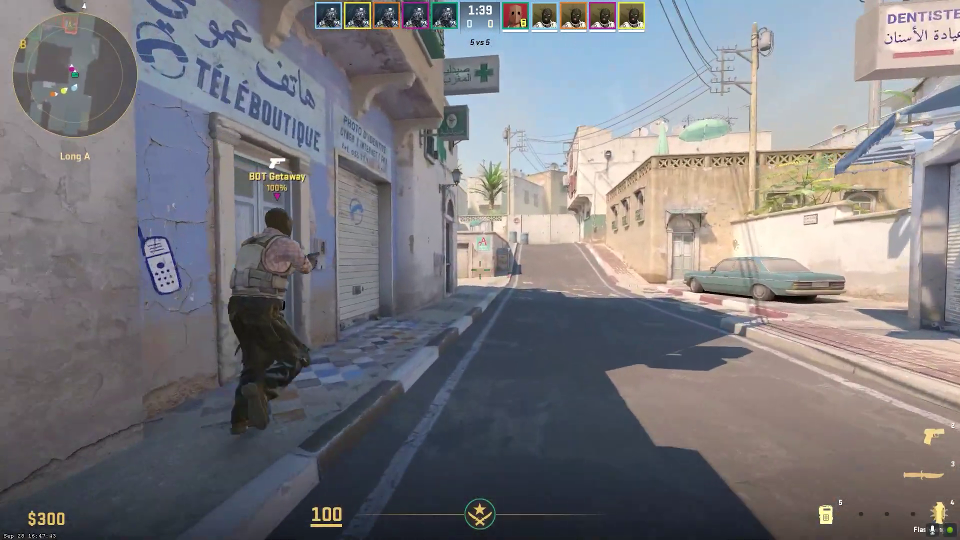
Step: Return to the match, throw a flashbang down Long A and continue along the street
key(w)
click(480, 270)
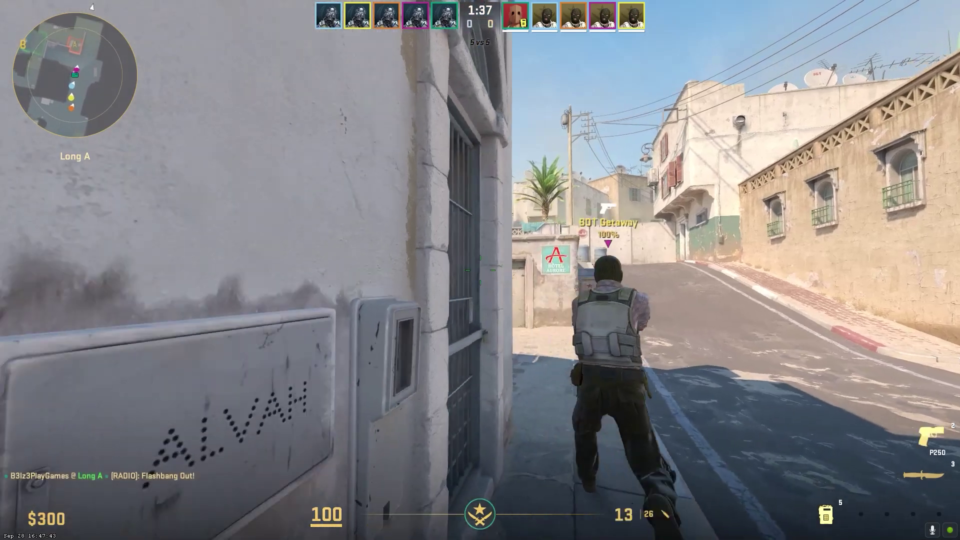
key(d)
key(w)
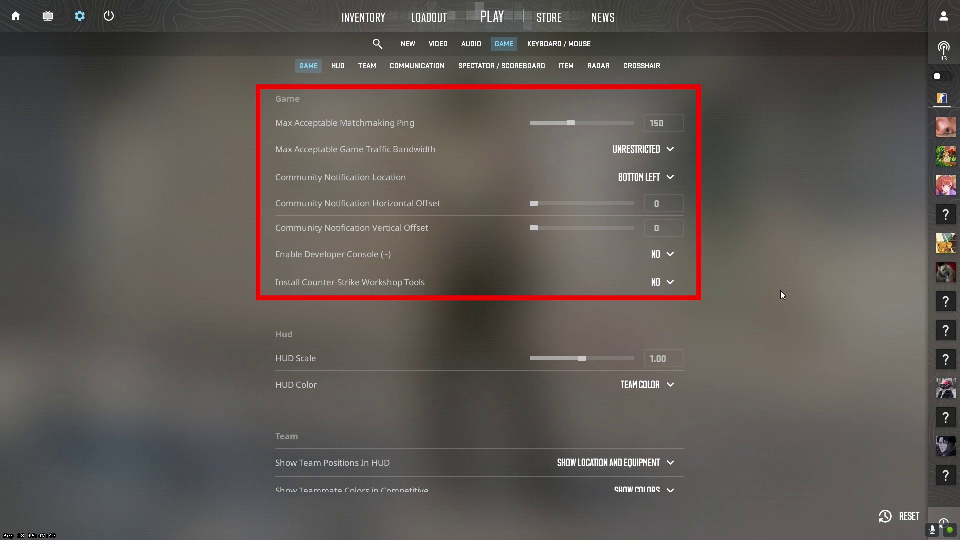
Step: Go through the game settings from Communication to Radar and lower the Radar Hud Size to about 0.95
click(425, 68)
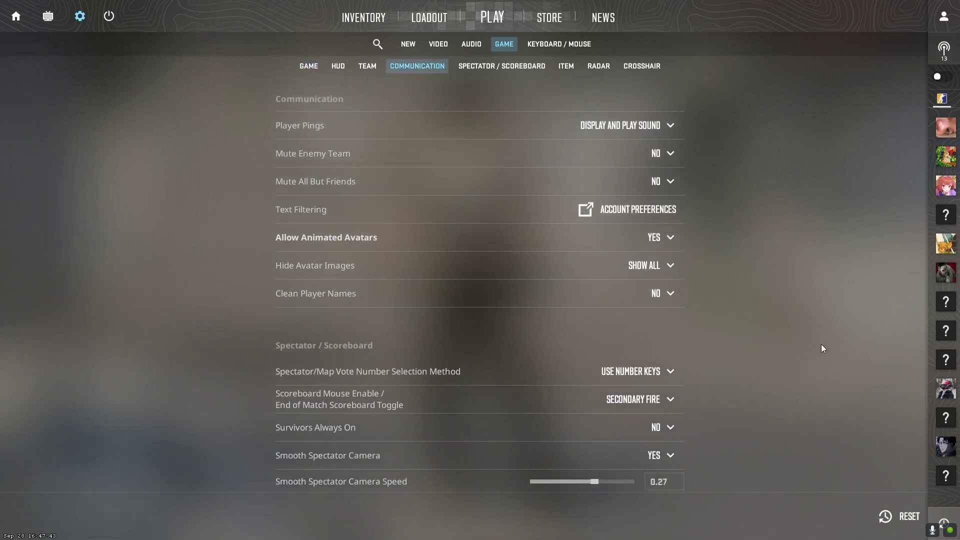
scroll(795, 312, down, 5)
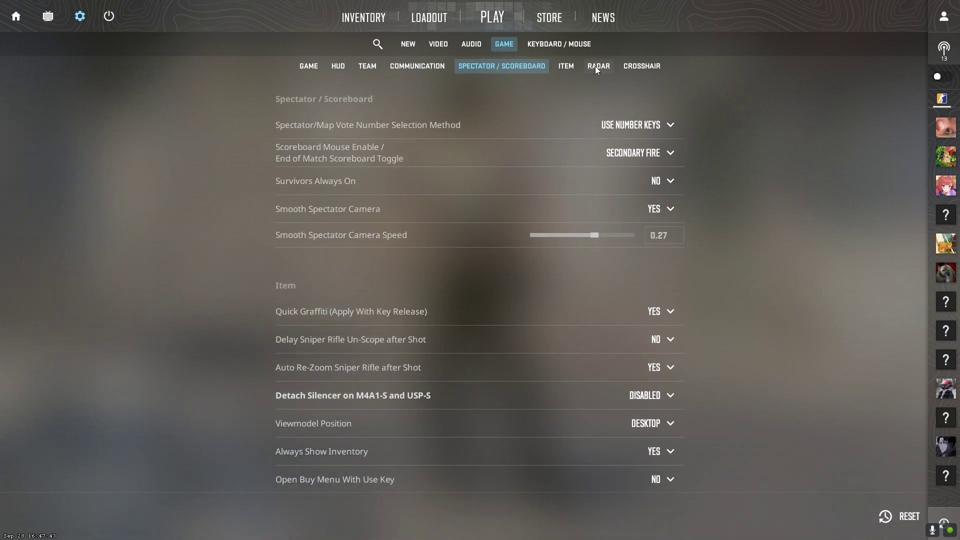
click(596, 67)
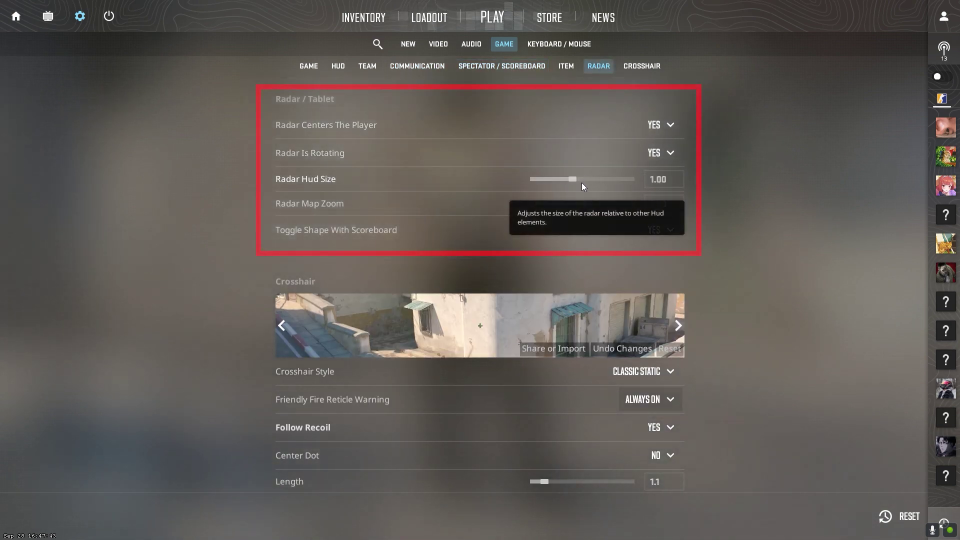
mouse_move(575, 180)
mouse_down()
mouse_move(529, 179)
mouse_move(567, 179)
mouse_up()
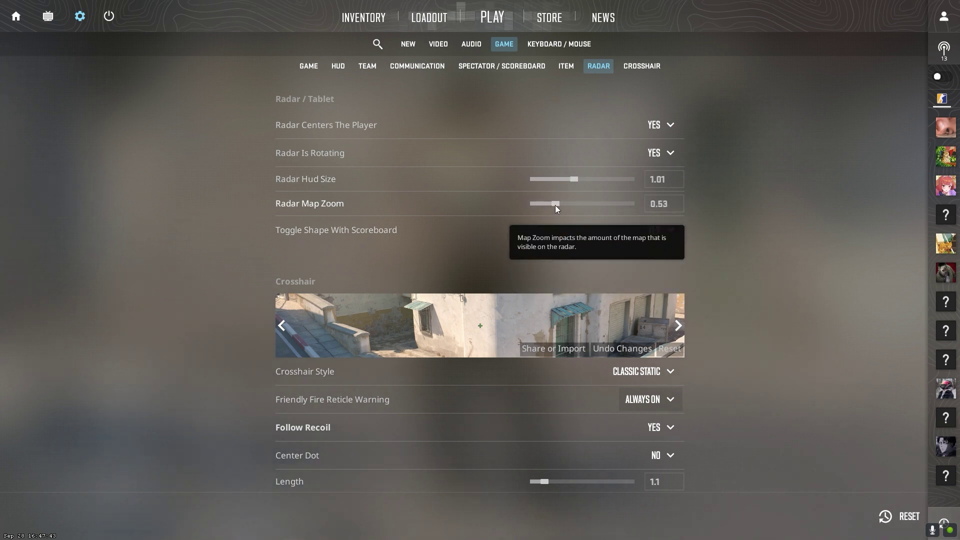
click(565, 205)
drag(572, 180, 557, 180)
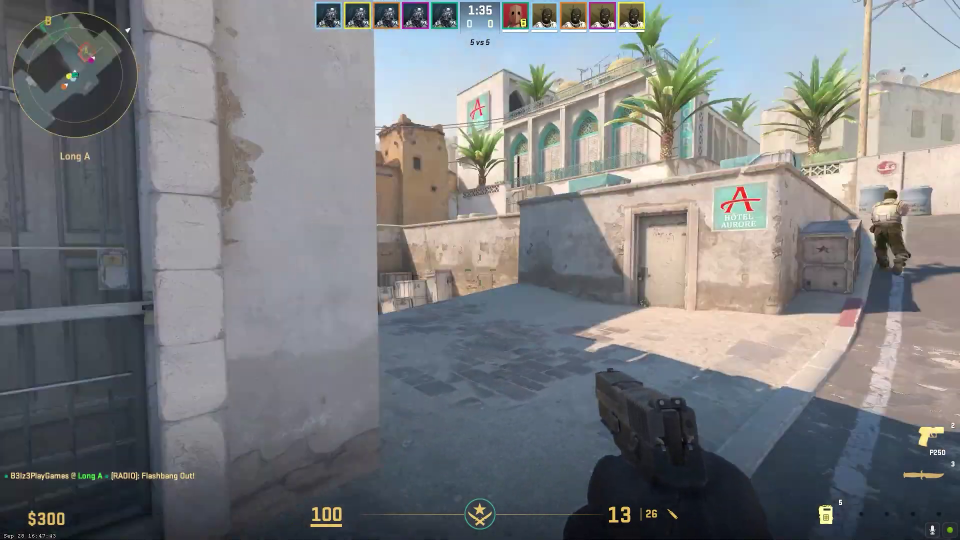
Step: Return to the match and jump over the A Ramp wall and crates from Long A into Bombsite A
key(w)
key(space)
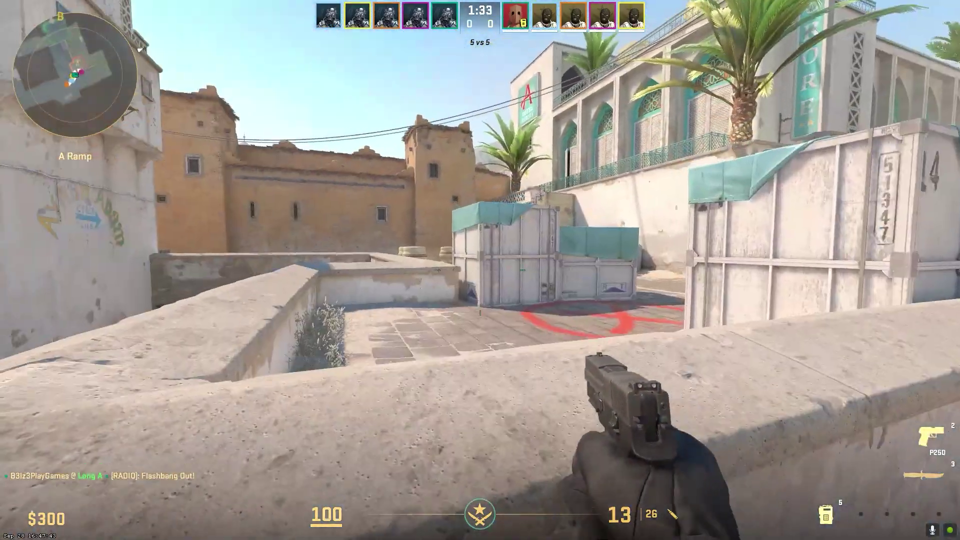
key(space)
key(w)
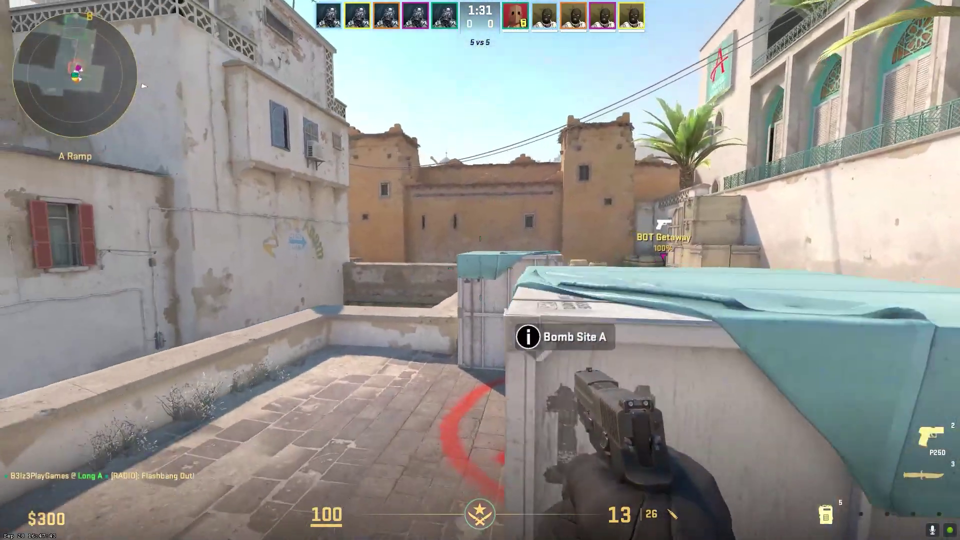
key(space)
key(w)
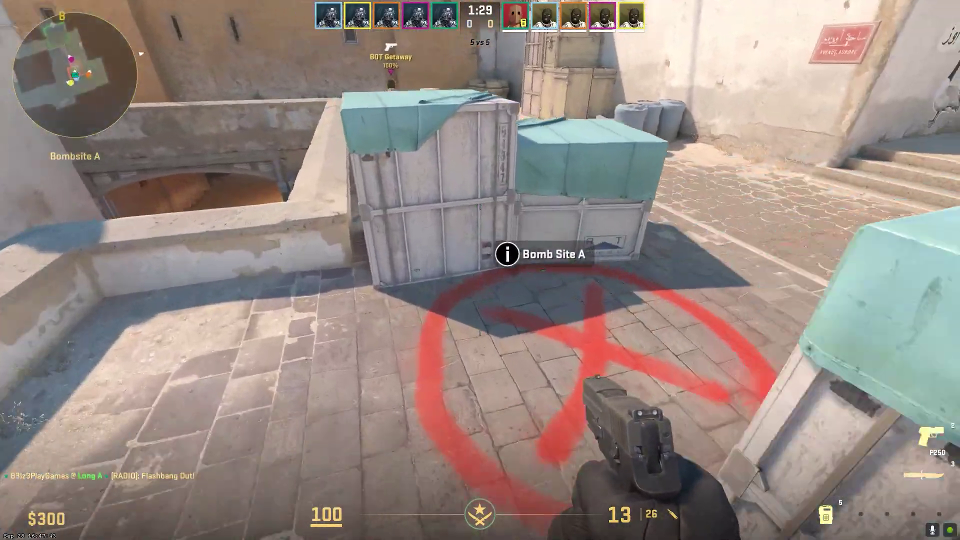
Step: Equip the C4 and plant it against the white crate at Bombsite A
key(5)
key(e)
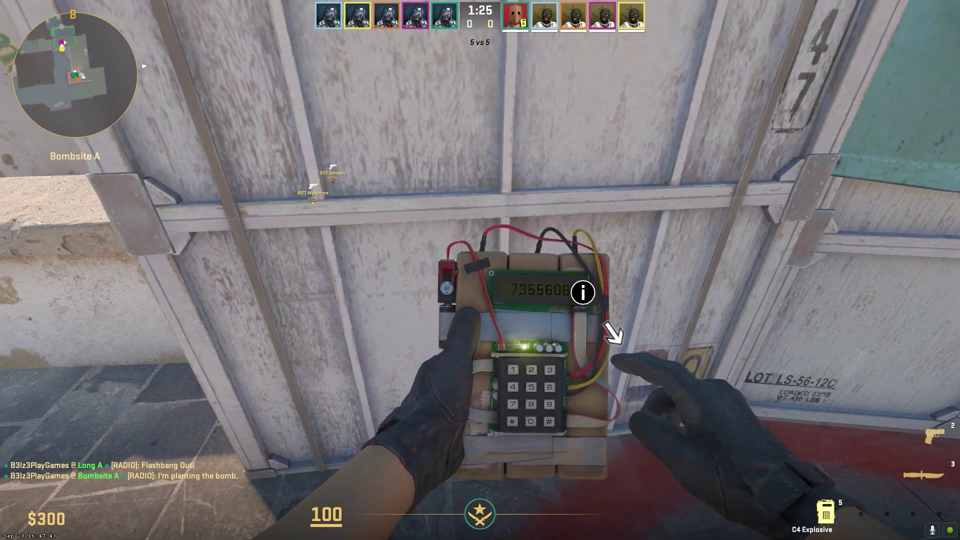
key(w)
key(space)
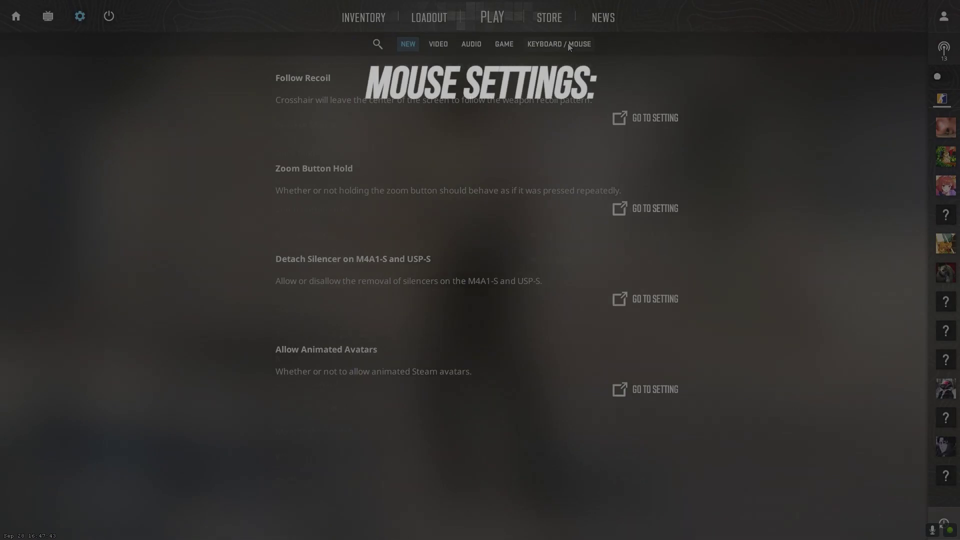
Step: Review the Keyboard / Mouse settings, including mouse sensitivity, movement keys and chat wheel keys
click(568, 43)
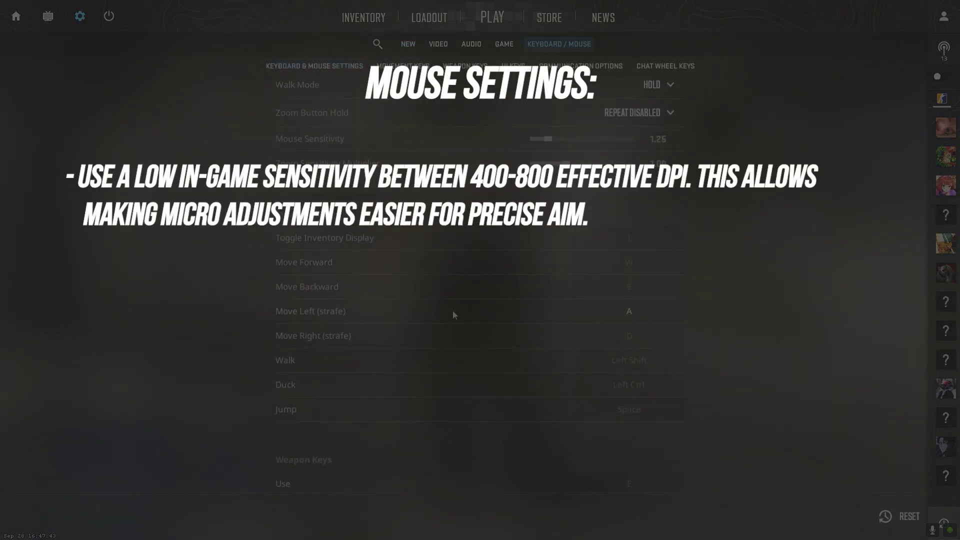
click(350, 67)
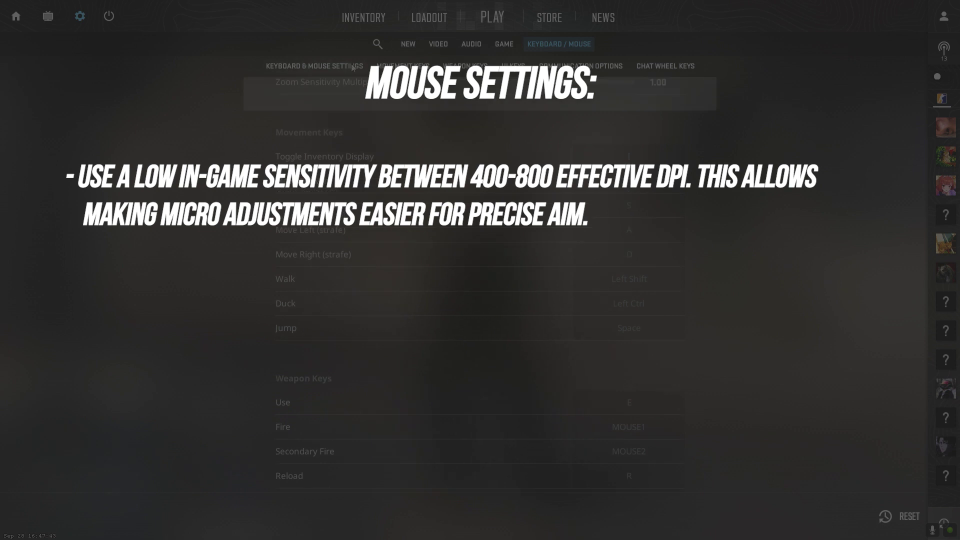
click(403, 66)
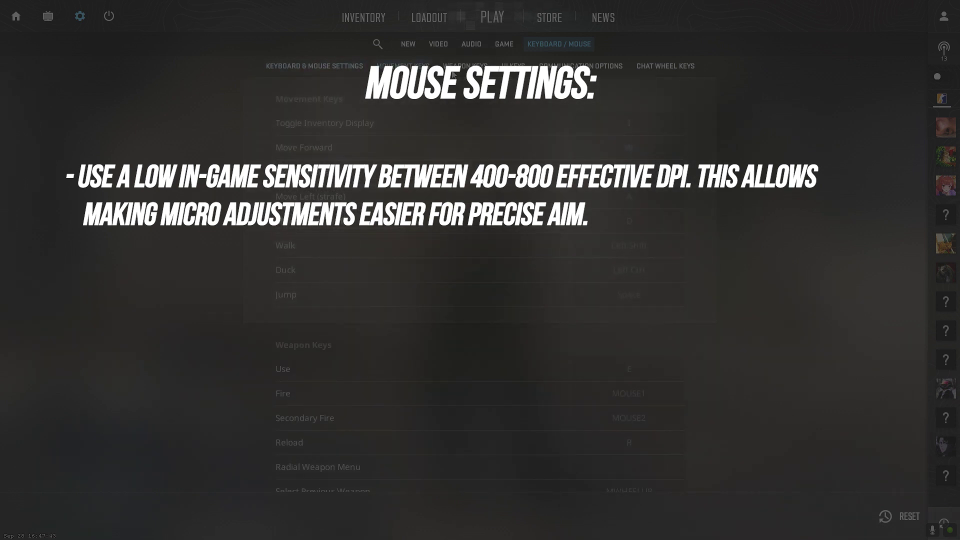
click(667, 67)
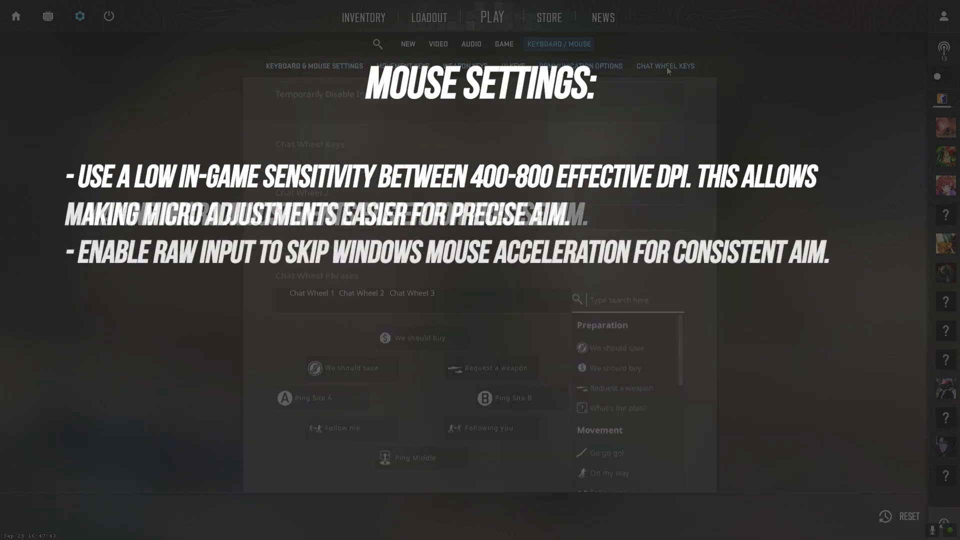
click(315, 66)
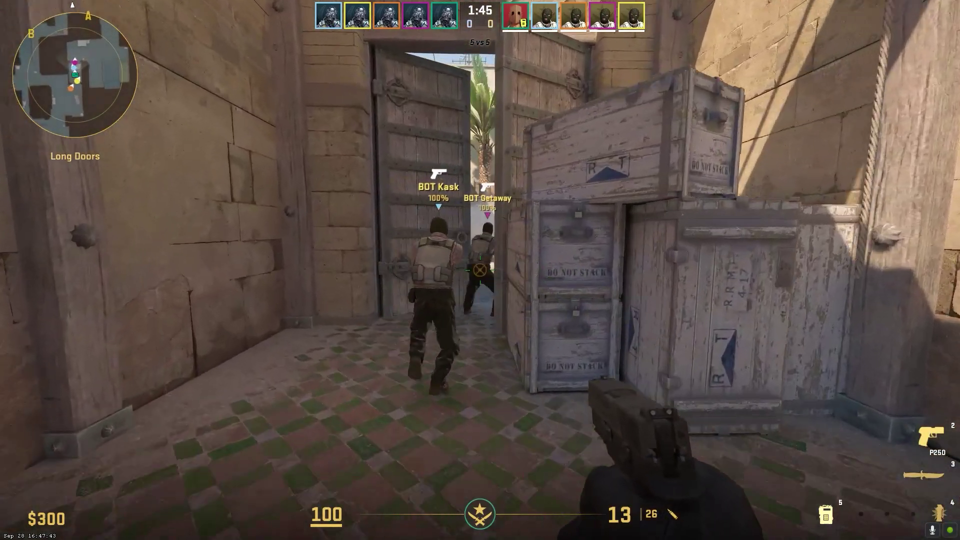
Step: Return to the match and advance through Long Doors to Long A while switching between the knife, C4 and P250
key(w)
key(3)
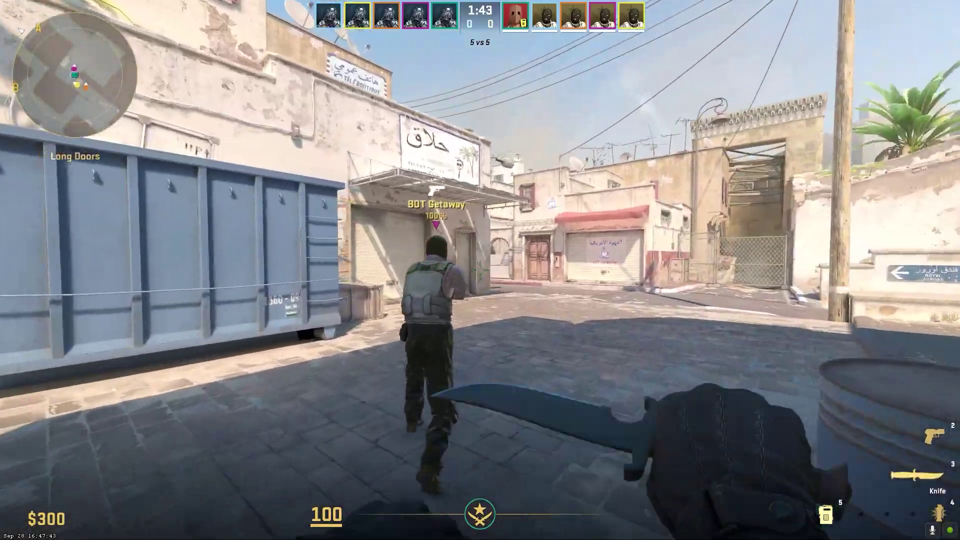
key(5)
key(3)
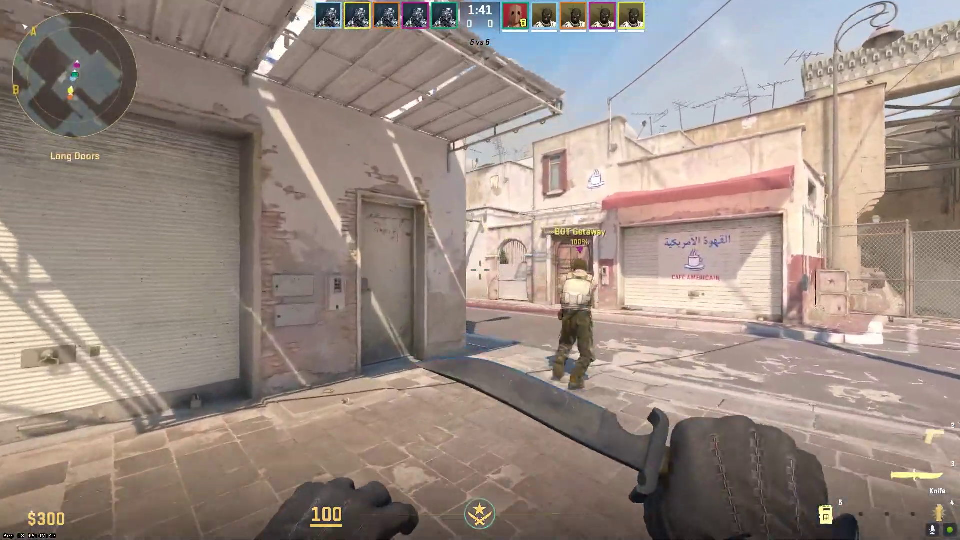
key(2)
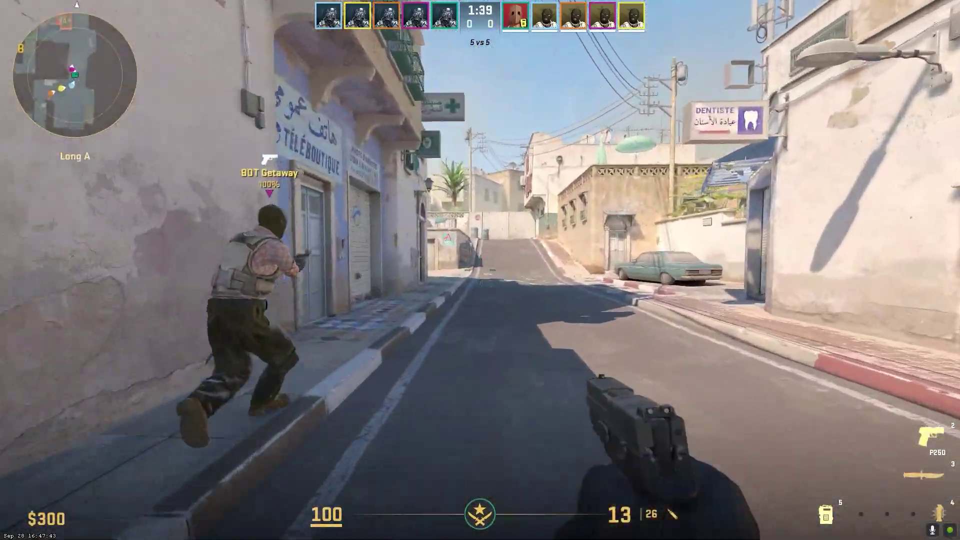
Step: Equip the flashbang, throw it up Long A and keep moving forward beside the teammate
key(4)
click(480, 270)
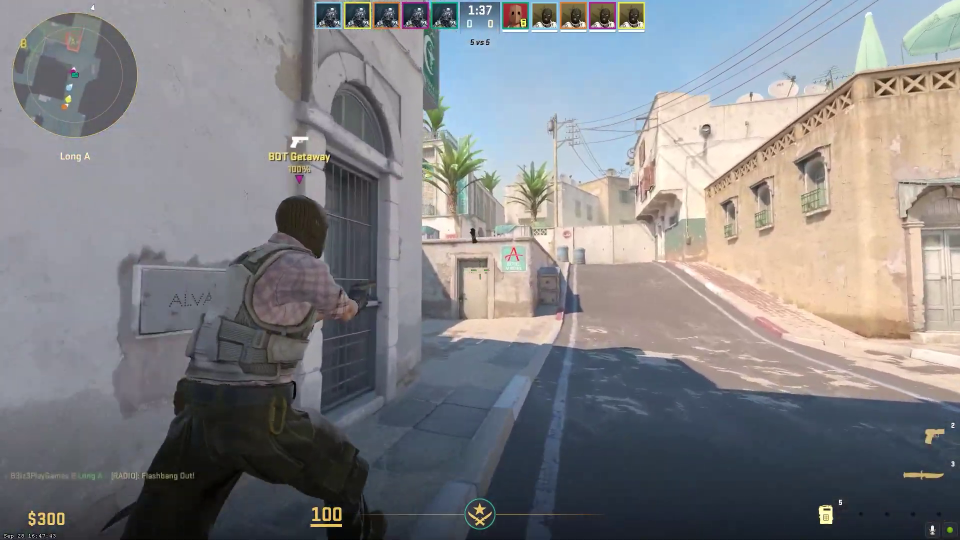
key(w)
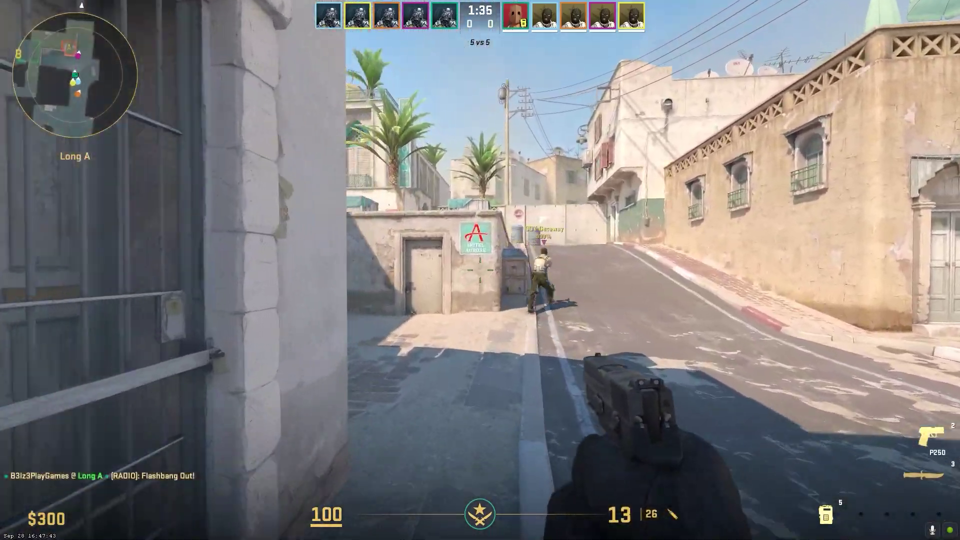
Step: Advance past the Long A crate and jump over the A Ramp wall into Bombsite A
key(w)
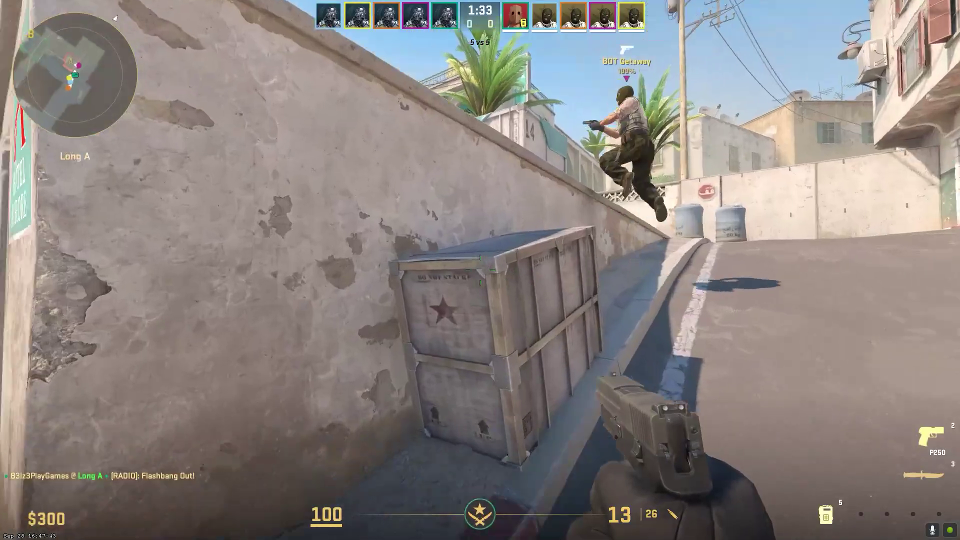
key(space)
key(w)
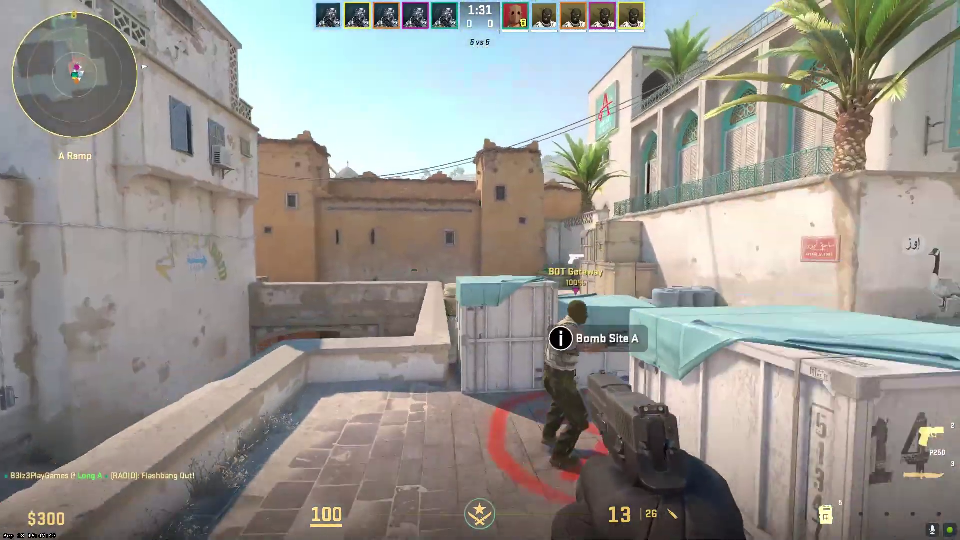
key(w)
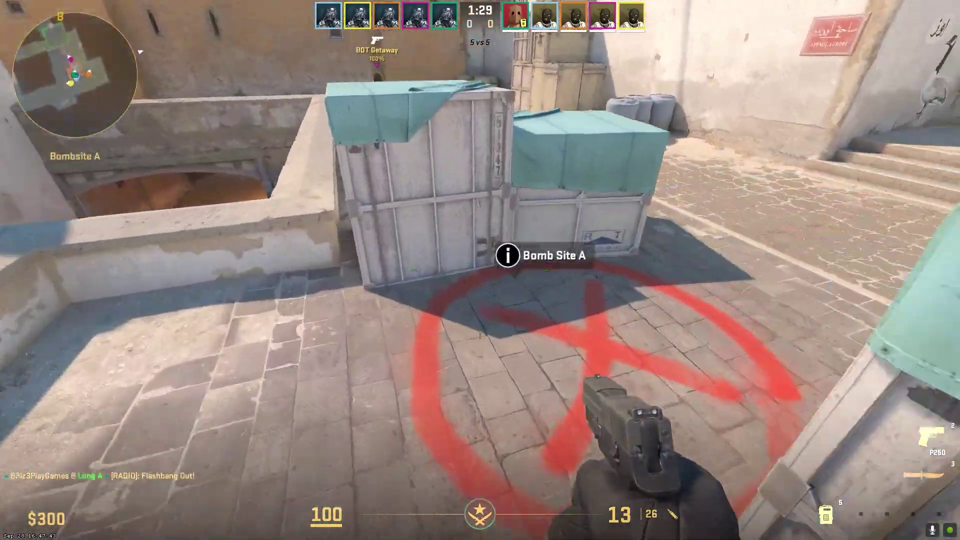
Step: Equip the C4 and plant the bomb beside the white crate at Bombsite A
key(5)
drag(505, 273, 612, 333)
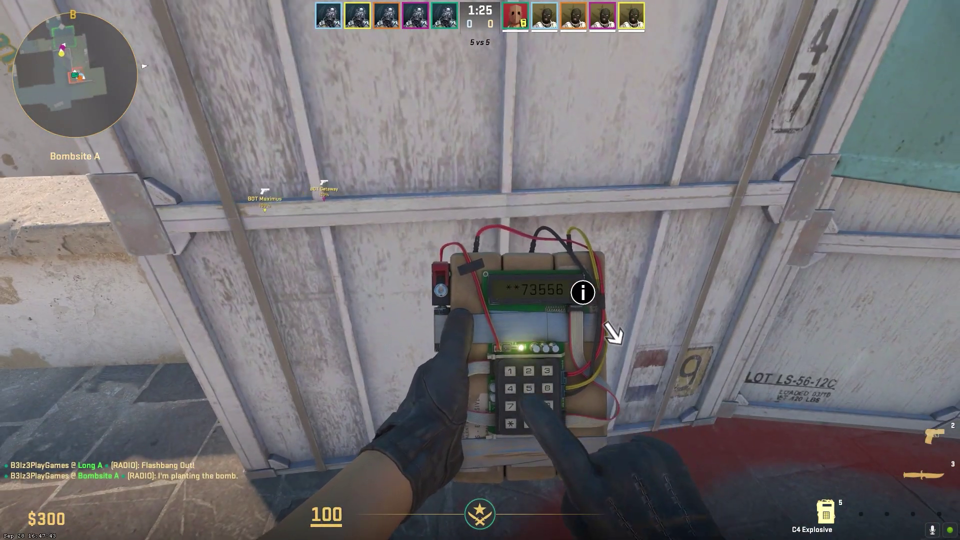
key(e)
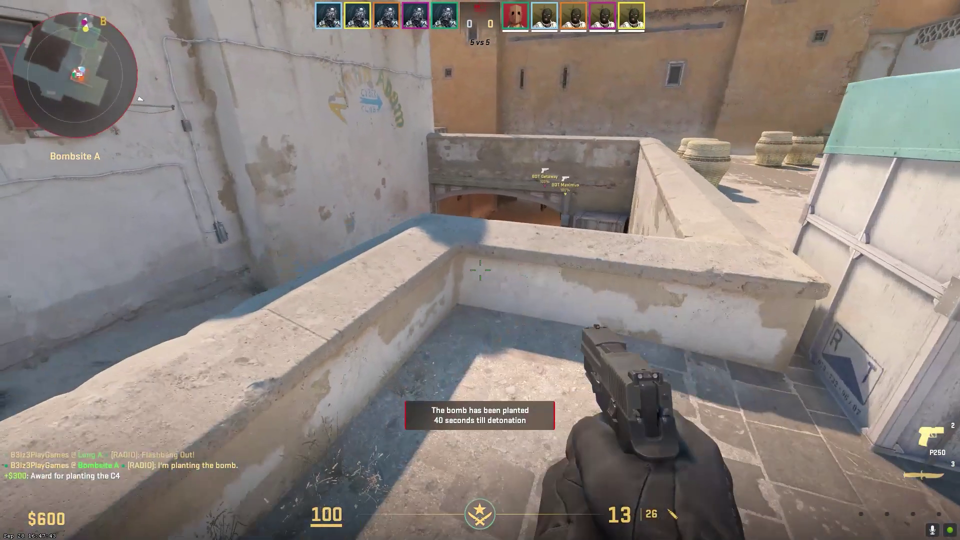